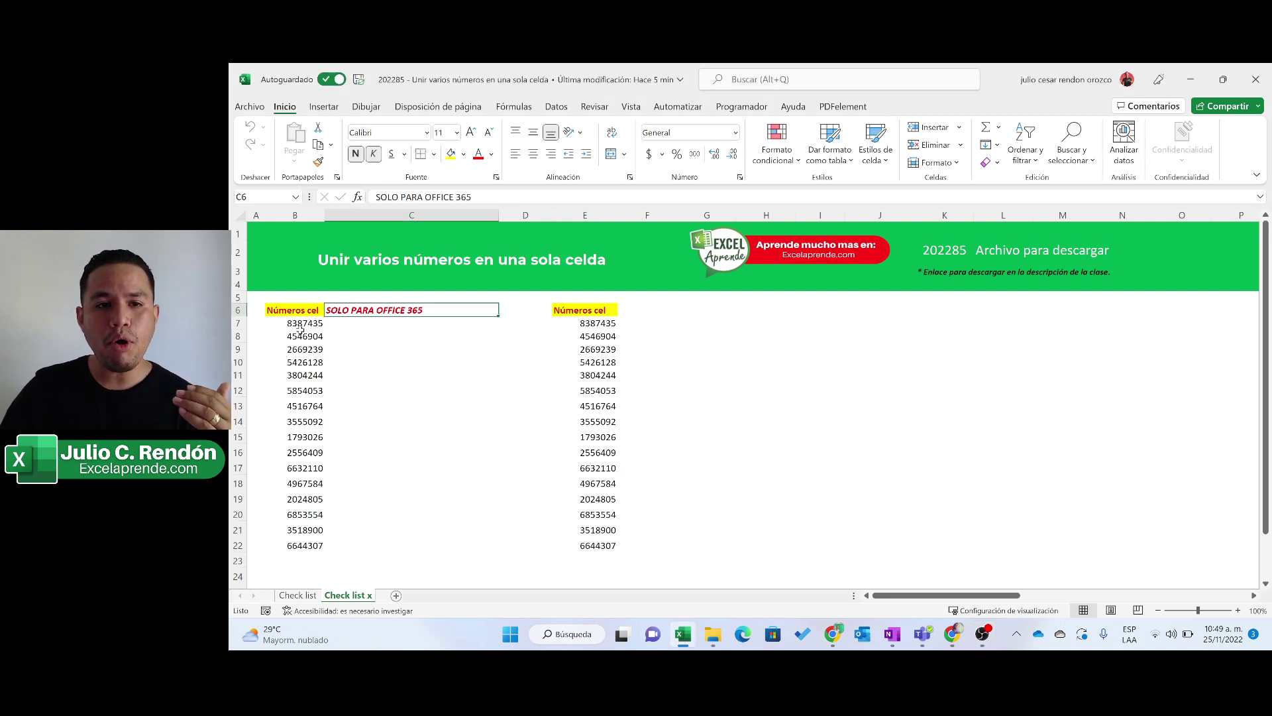
Select the phone-number blocks in columns B and E, then deselect by picking an empty cell
drag(300, 335, 301, 499)
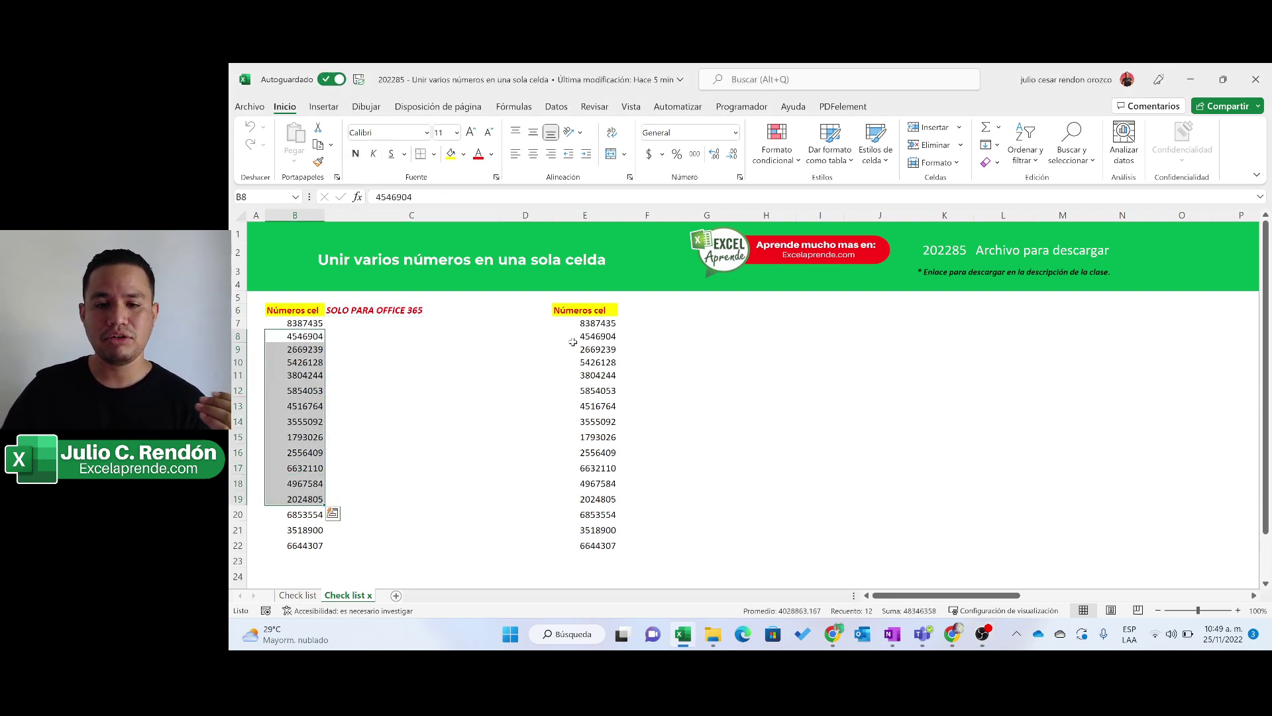
drag(587, 324, 597, 514)
click(584, 406)
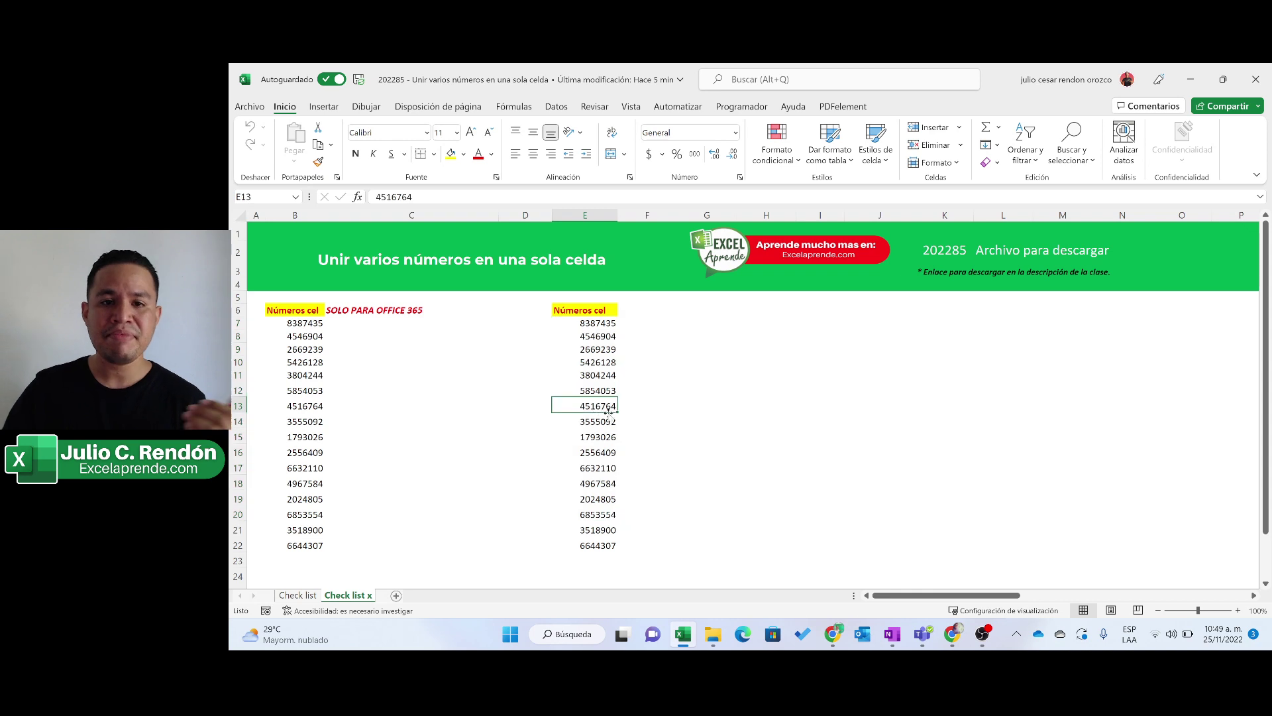
click(719, 421)
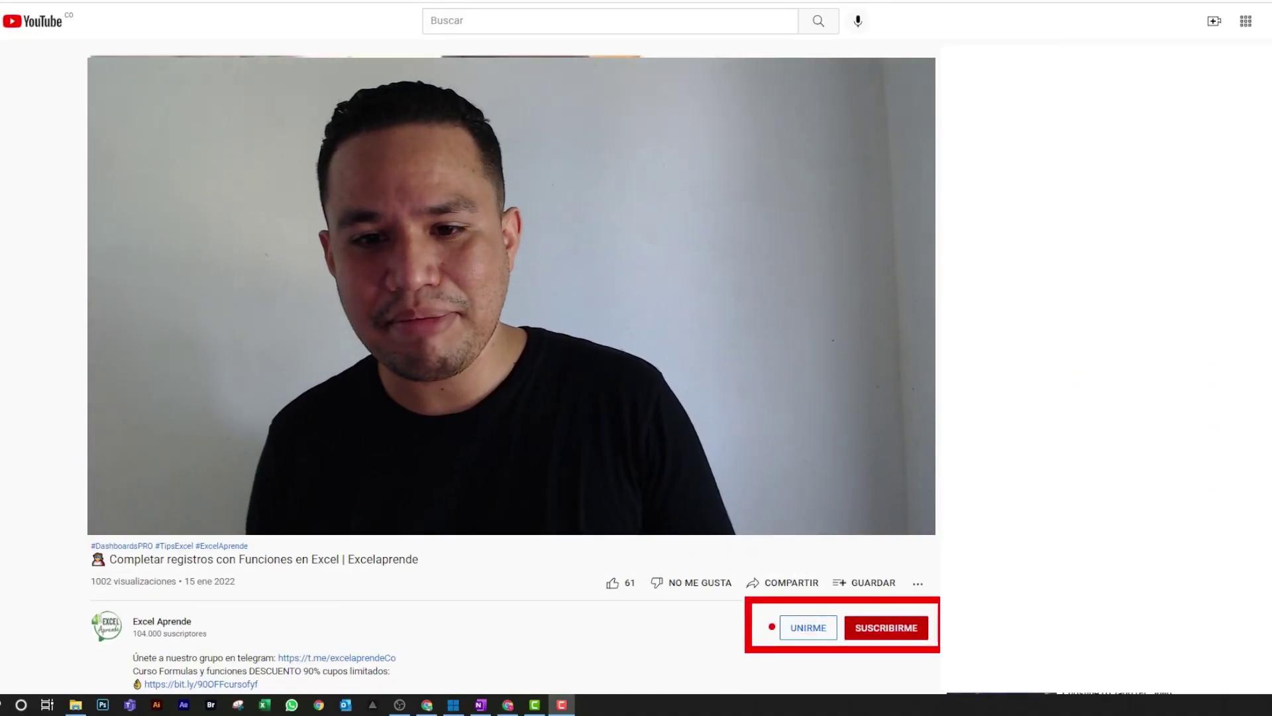
Subscribe to the Excel Aprende channel and set its notification bell to Todas
click(883, 629)
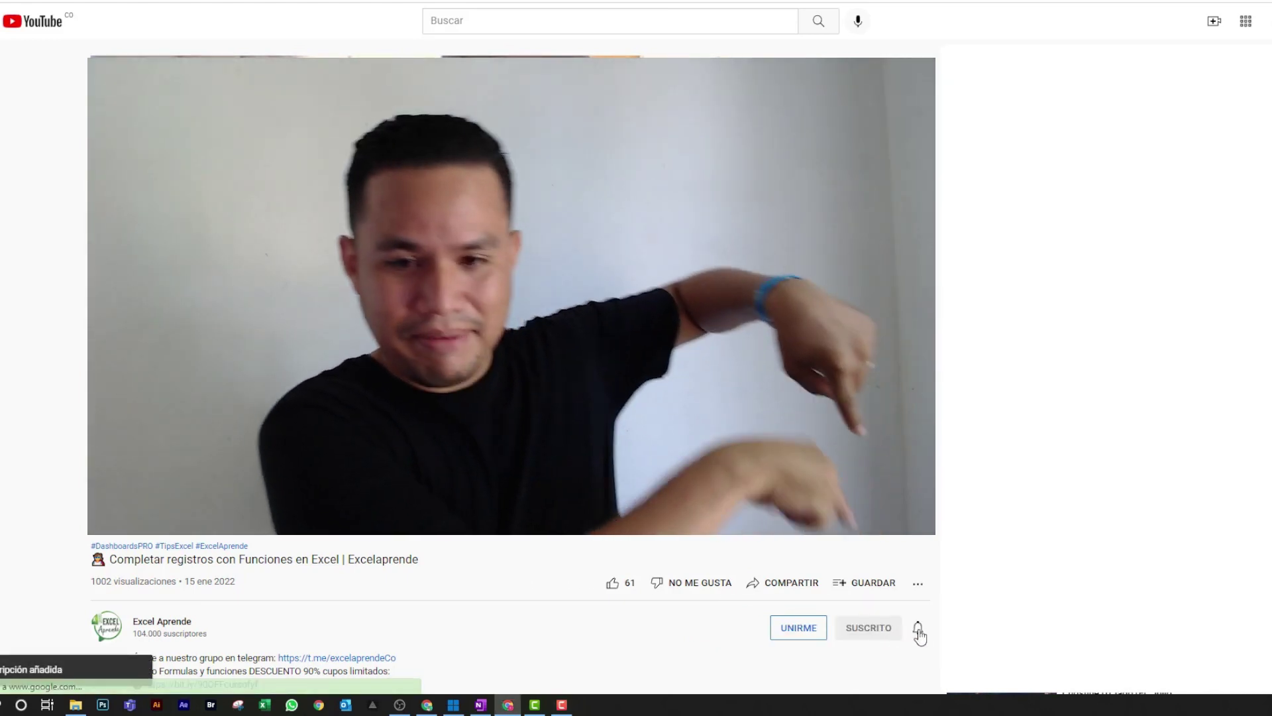
click(918, 627)
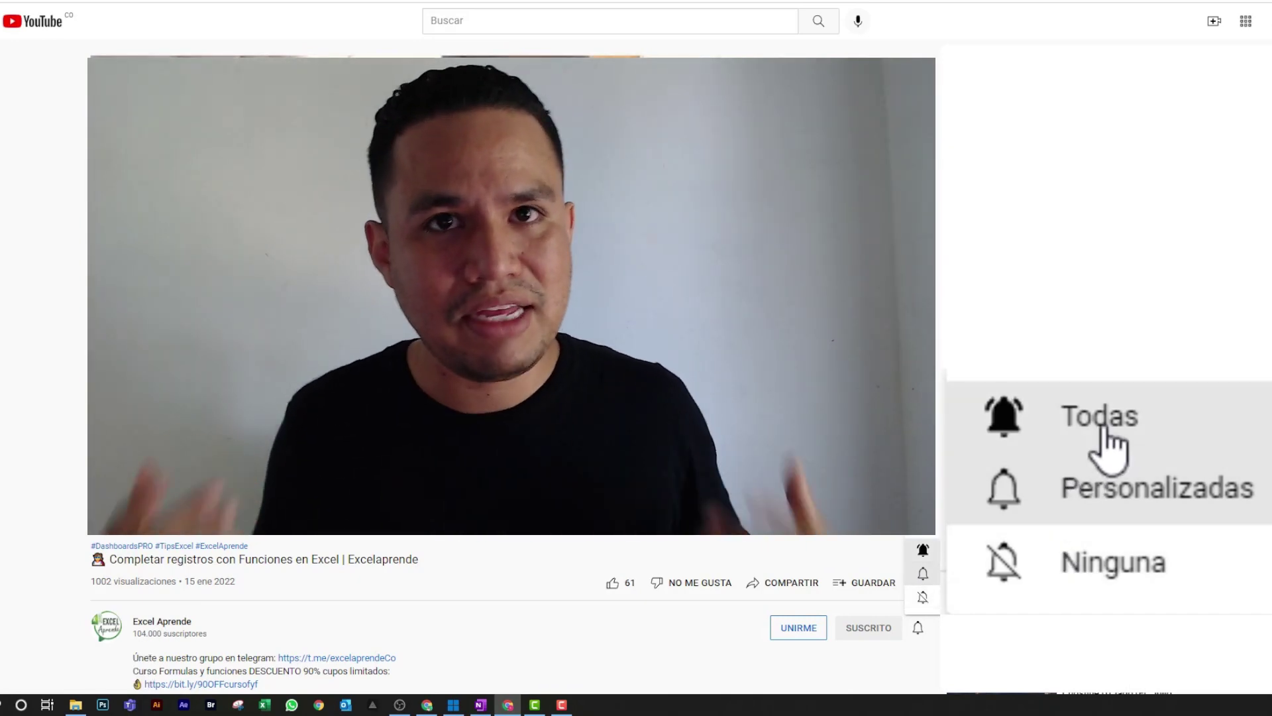
click(922, 550)
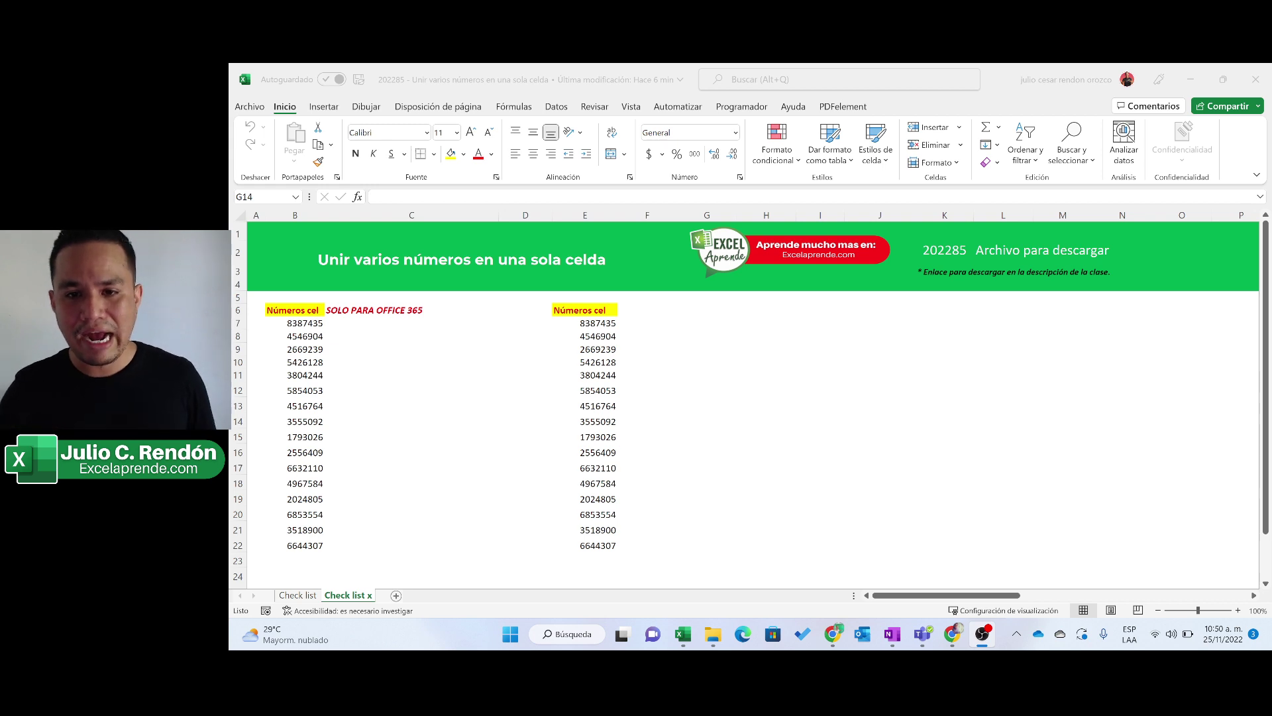
click(934, 176)
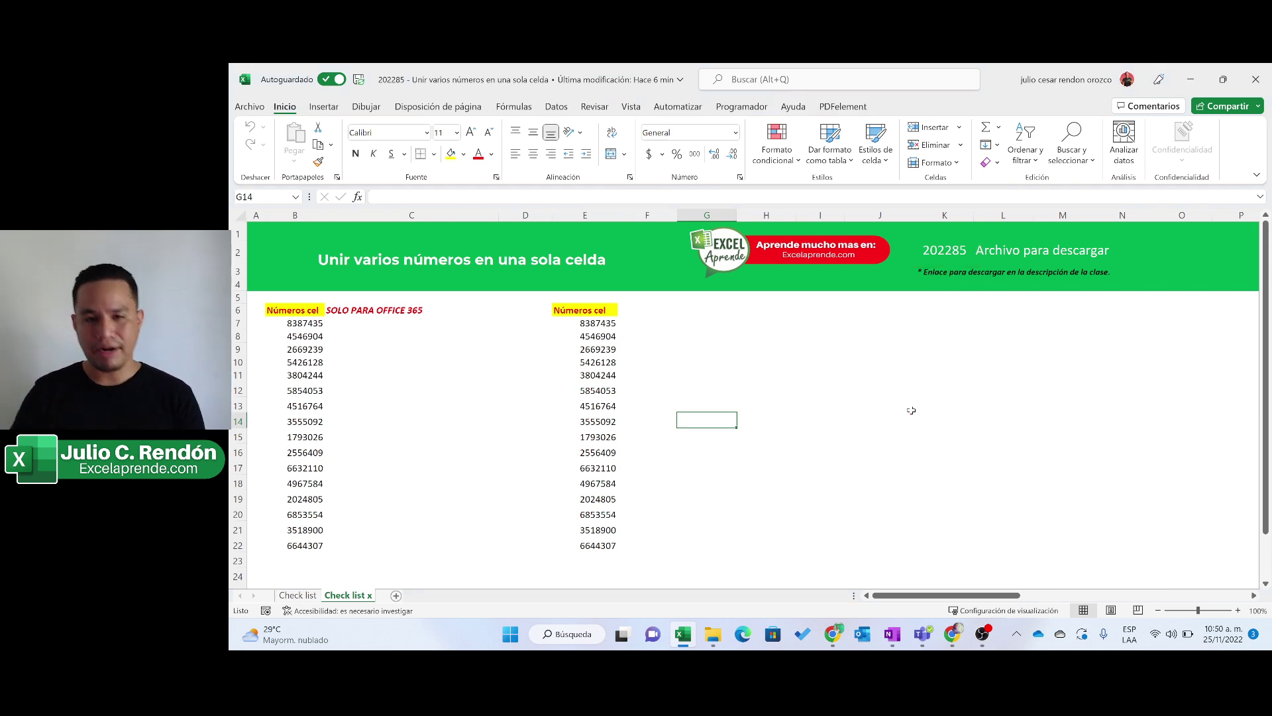
click(568, 349)
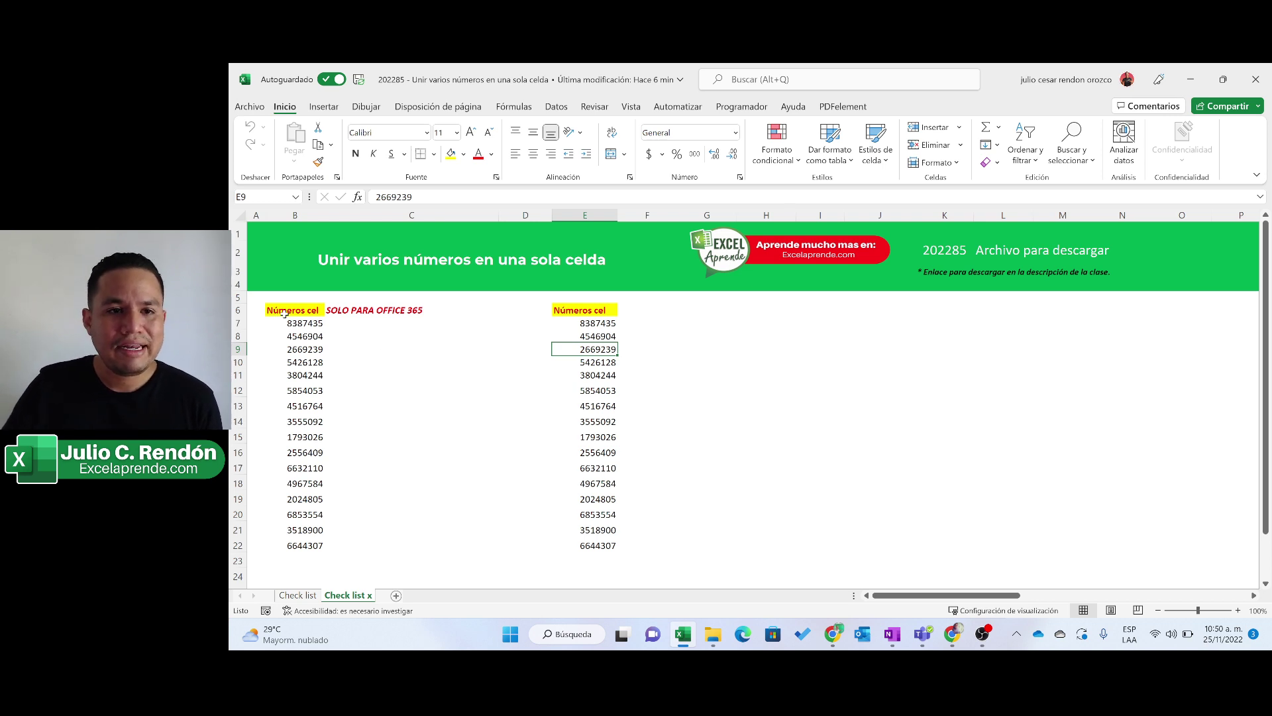
drag(348, 312, 397, 467)
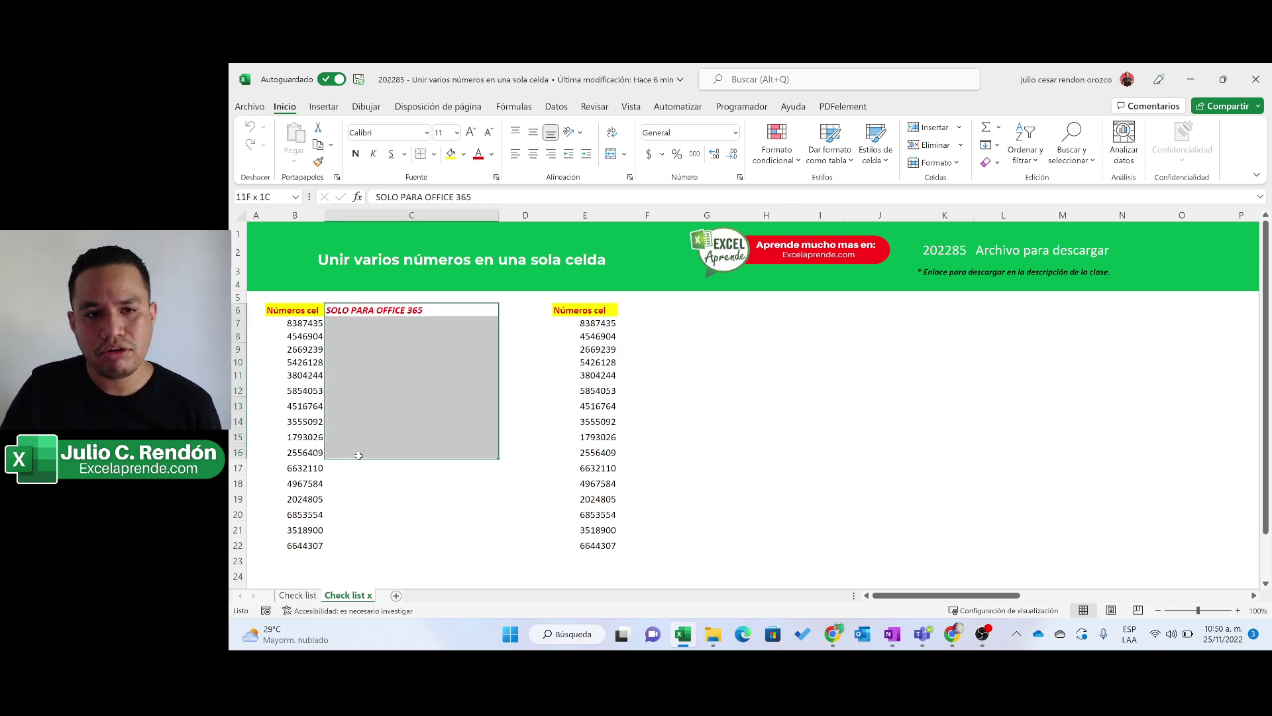
click(396, 375)
click(396, 311)
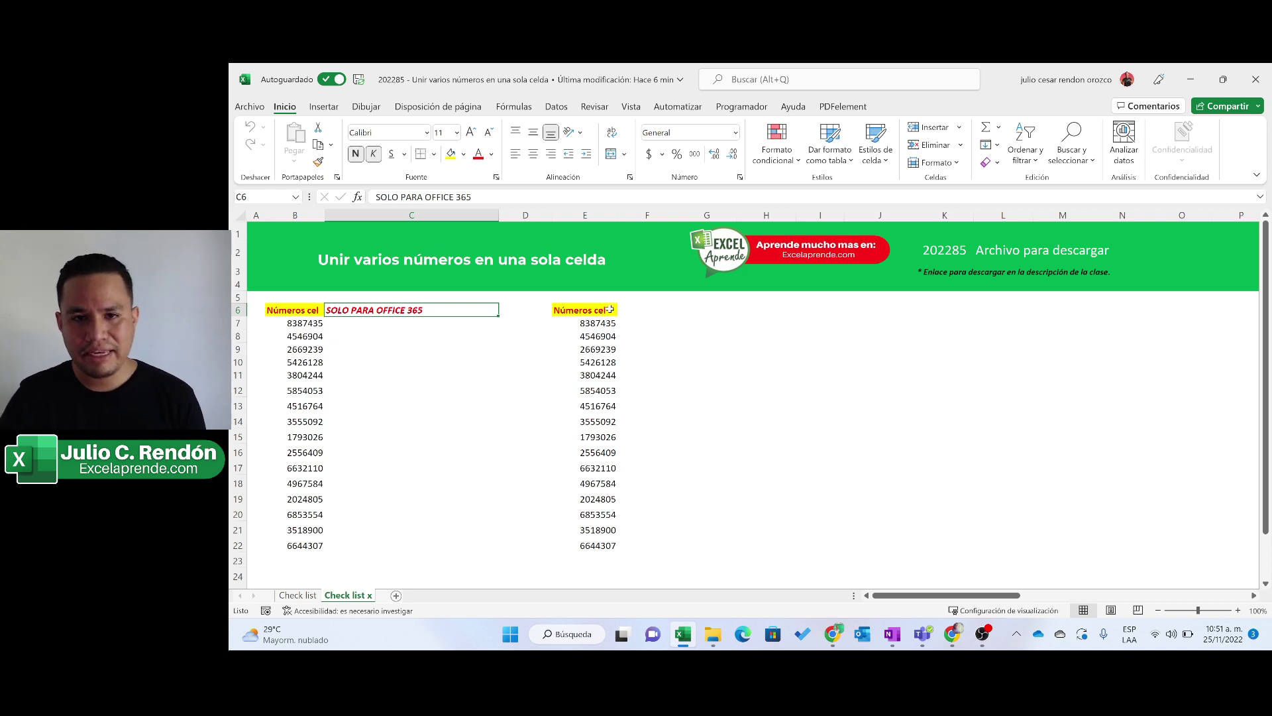
click(639, 312)
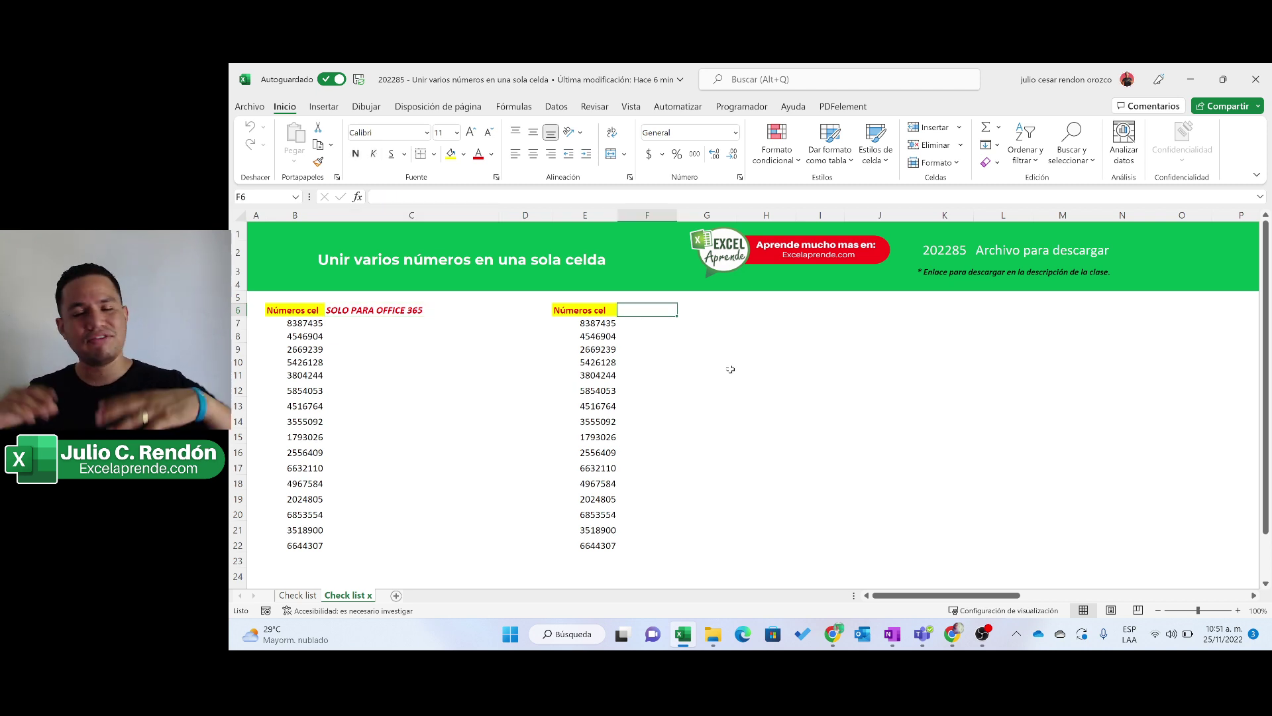
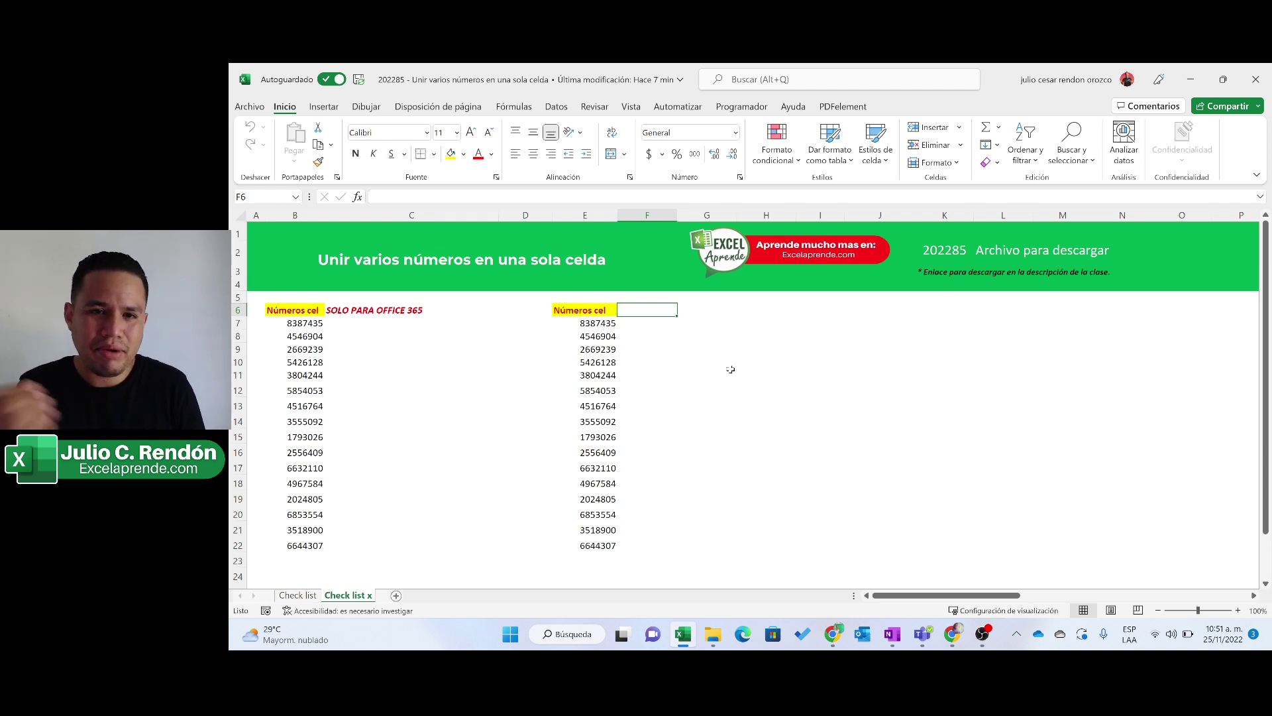
Begin =UNIRCADENAS( in cell C7 from the =UNIR autocomplete suggestion
click(524, 362)
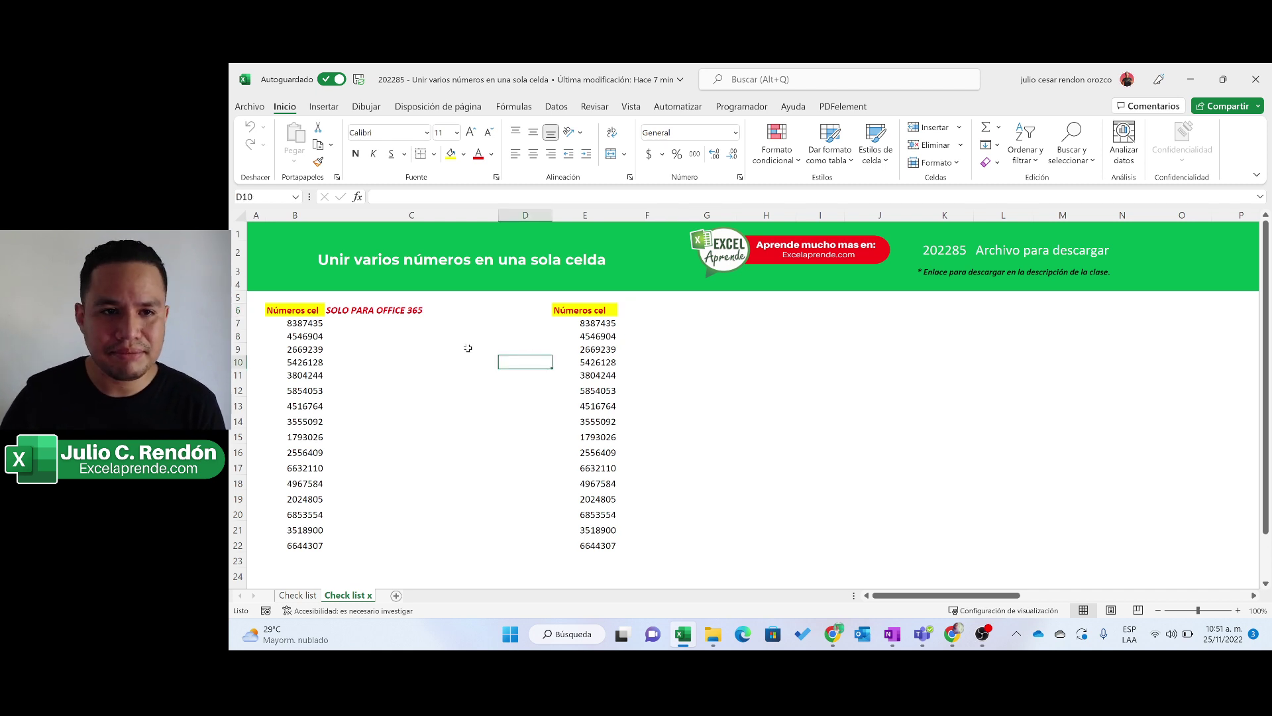
click(391, 336)
click(365, 322)
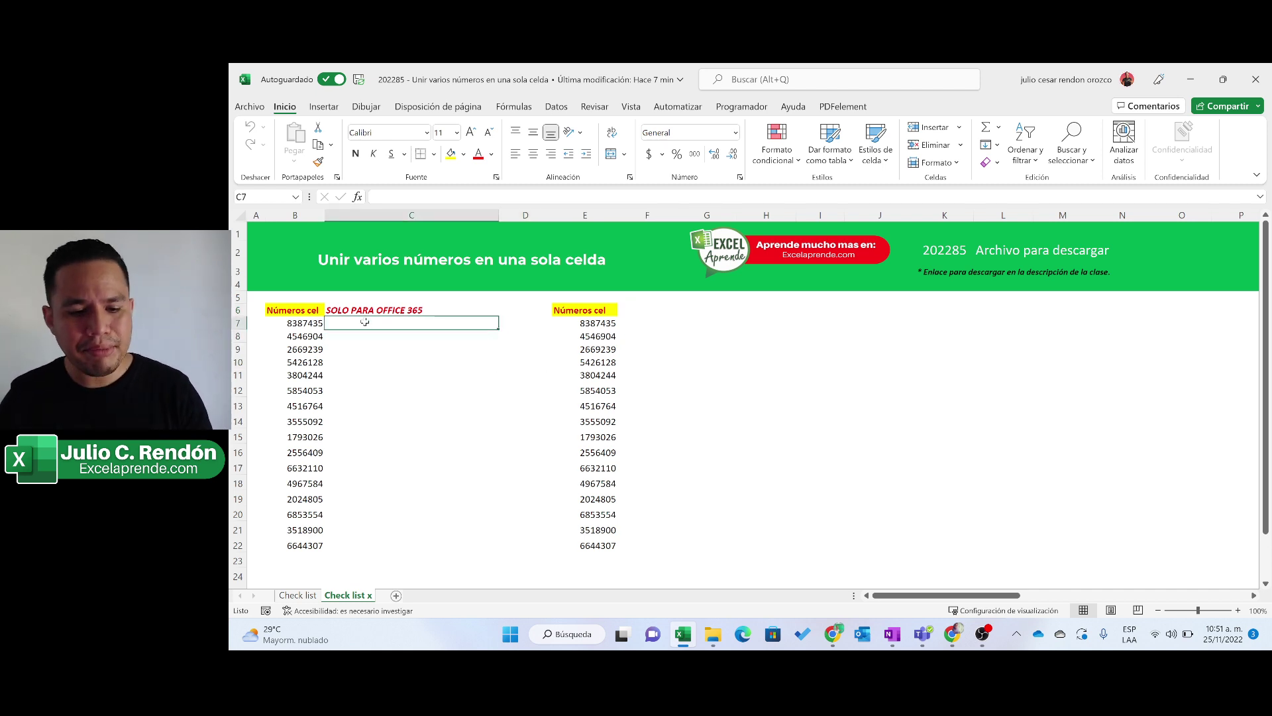
ctrl+scroll(429, 366, up, 3)
ctrl+scroll(426, 363, up, 2)
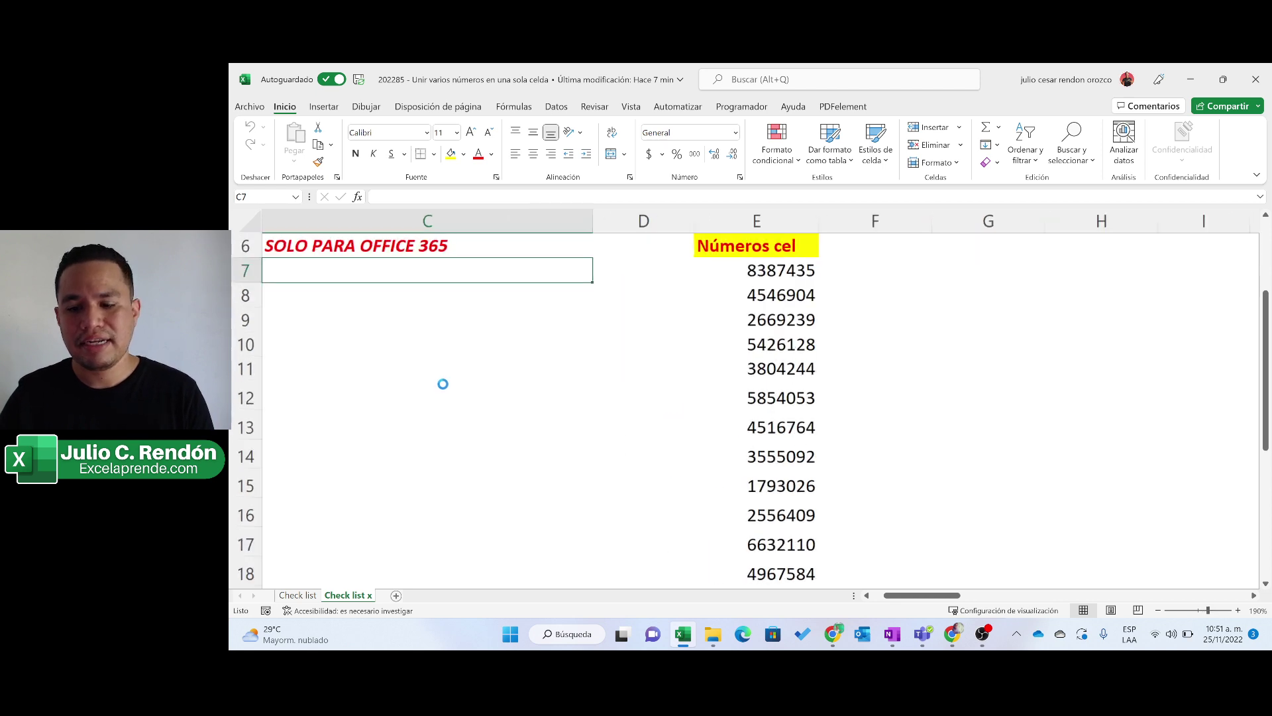
ctrl+scroll(440, 380, up, 2)
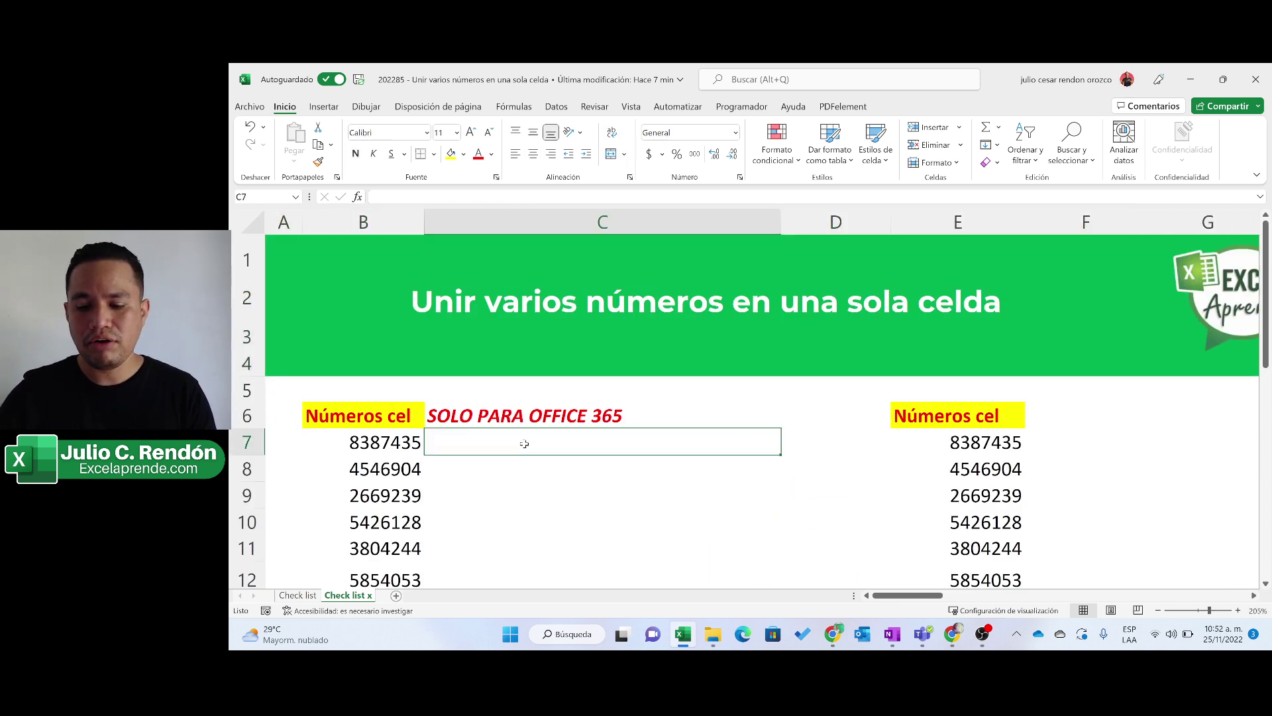
text(=U)
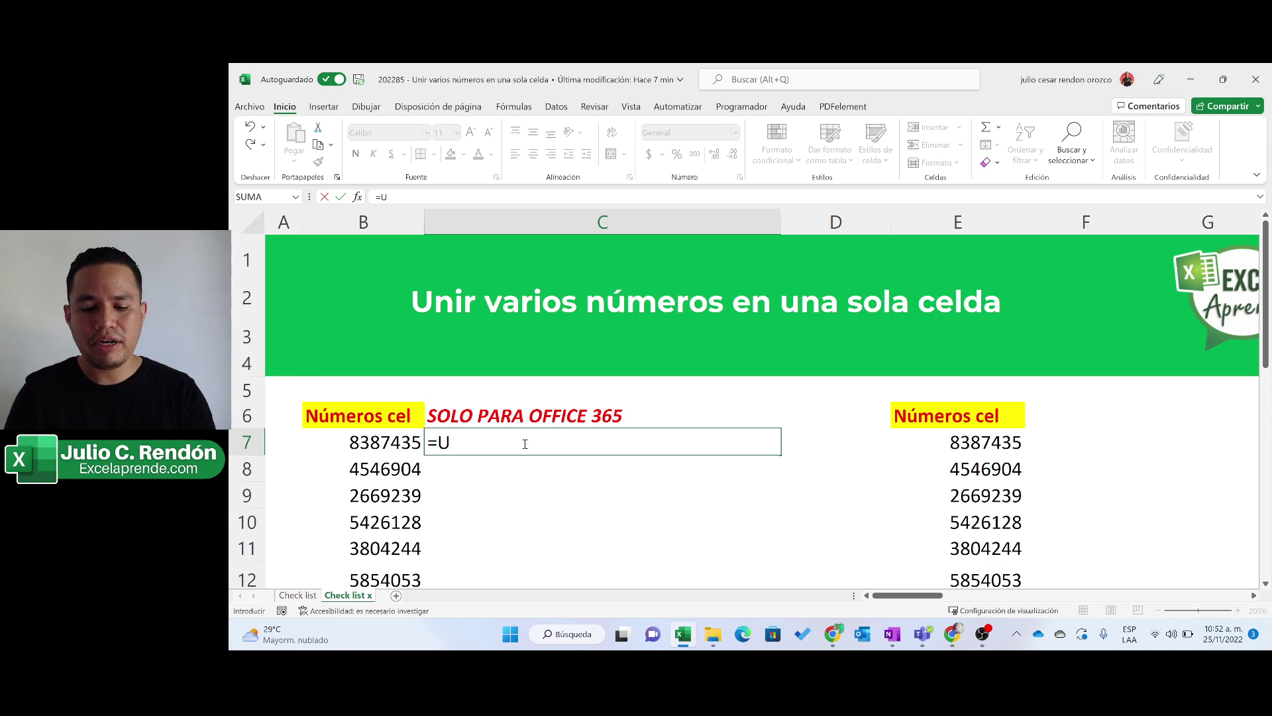
text(NIRCADENAS()
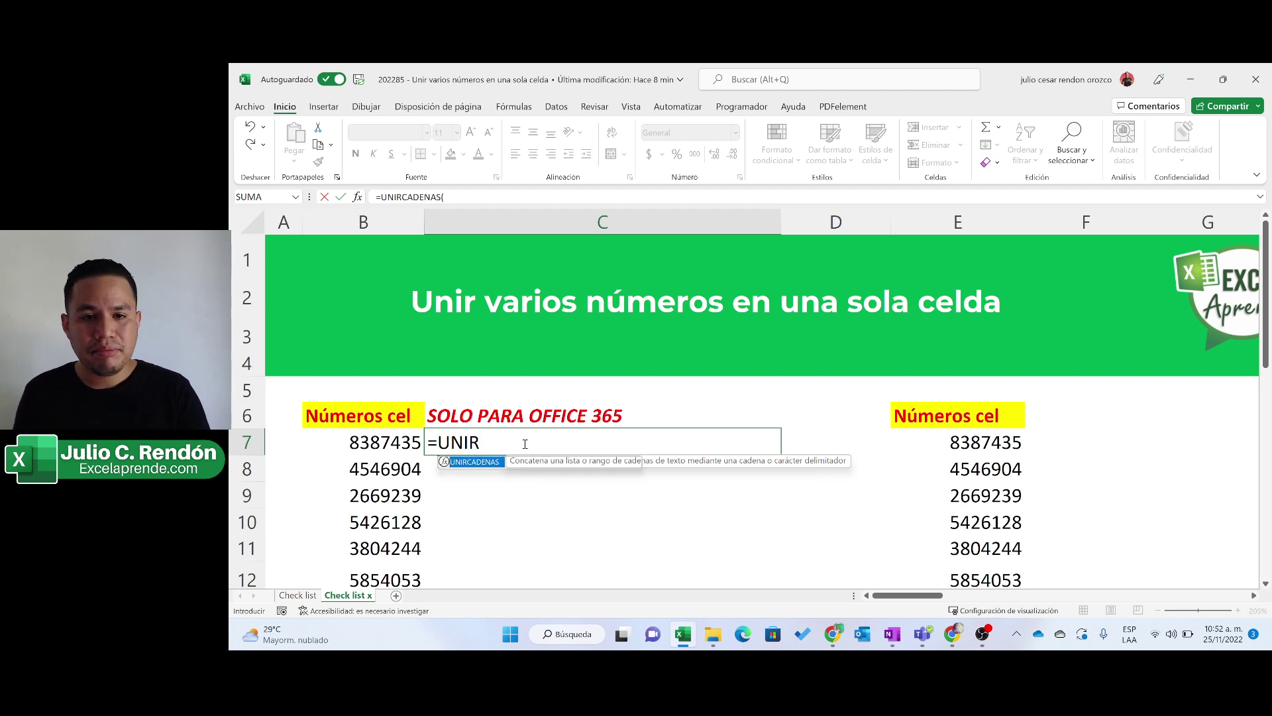
key(Tab)
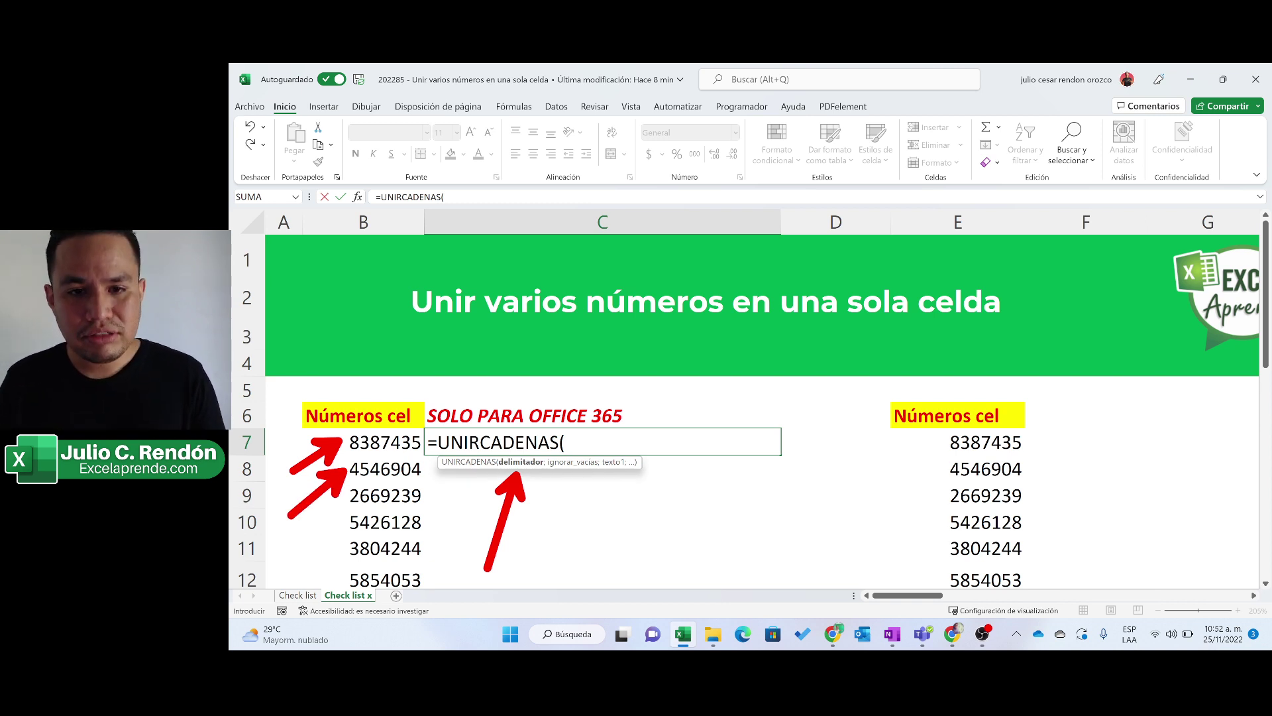
Enter ";" as the delimiter argument of the C7 UNIRCADENAS formula
text(")
text(")
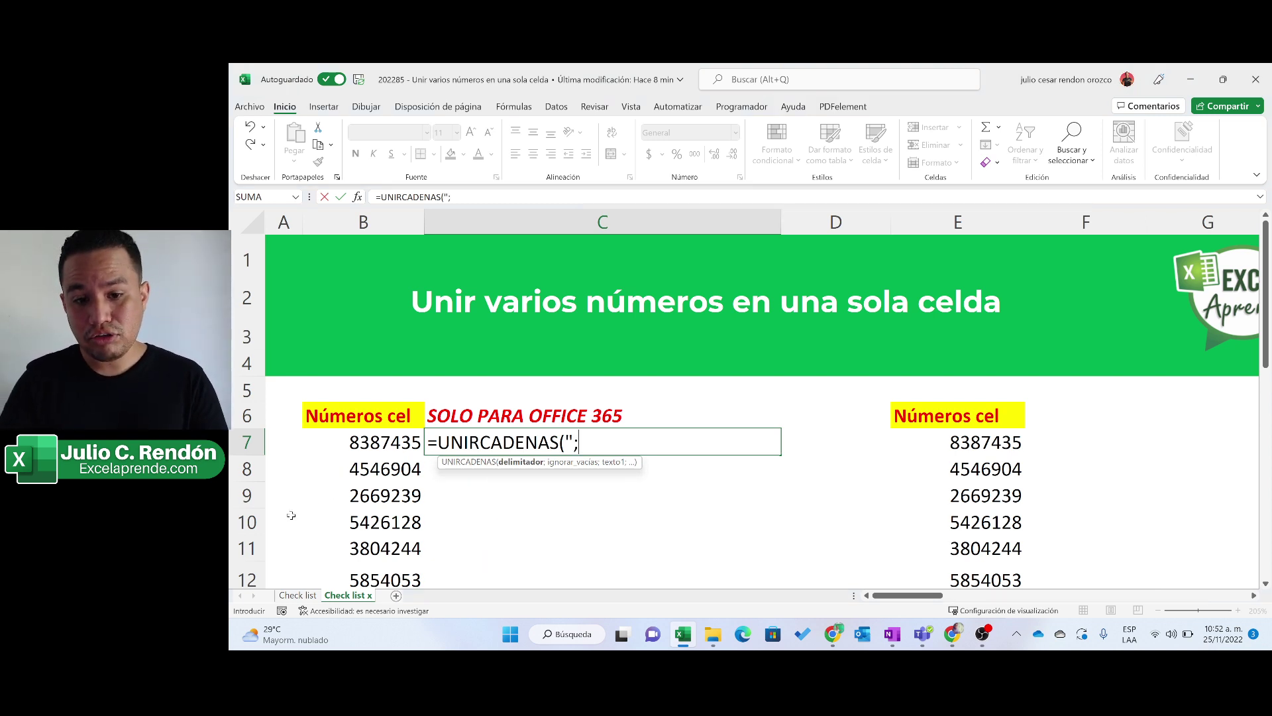
text(;)
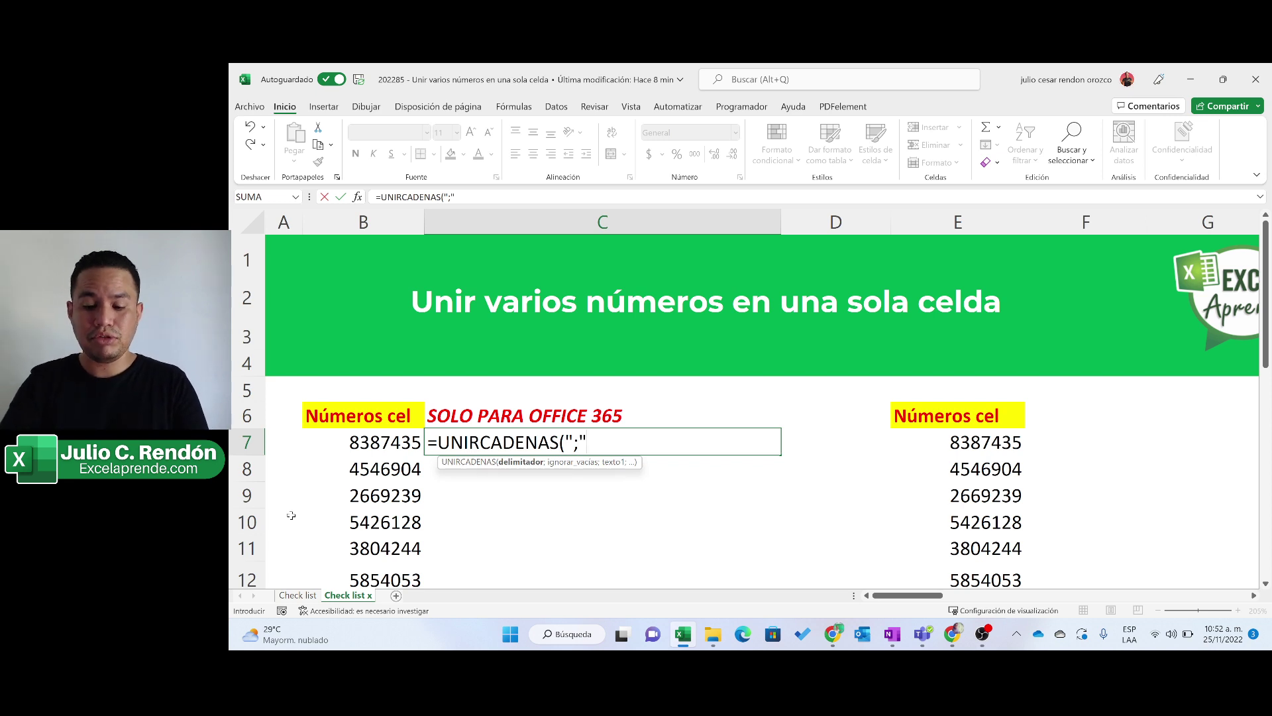
text(;)
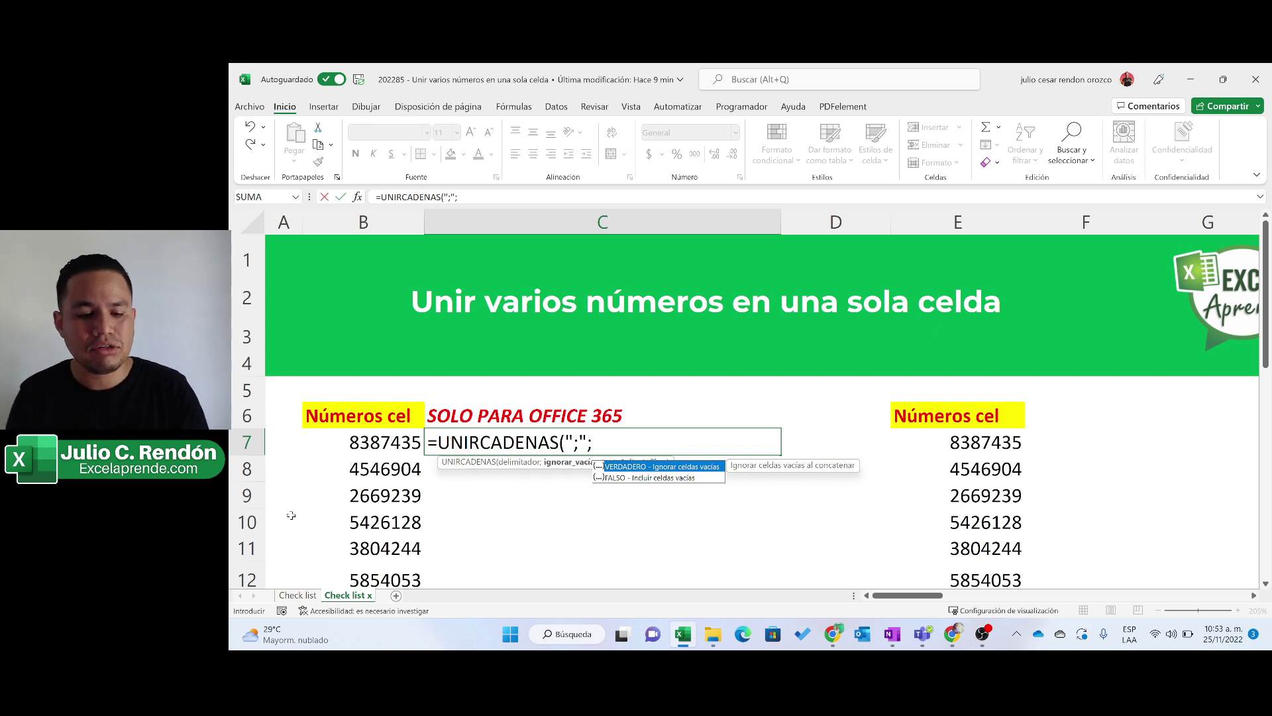
Add VERDADERO to skip empty cells, then B7 and B8 as the texts to join
key(Tab)
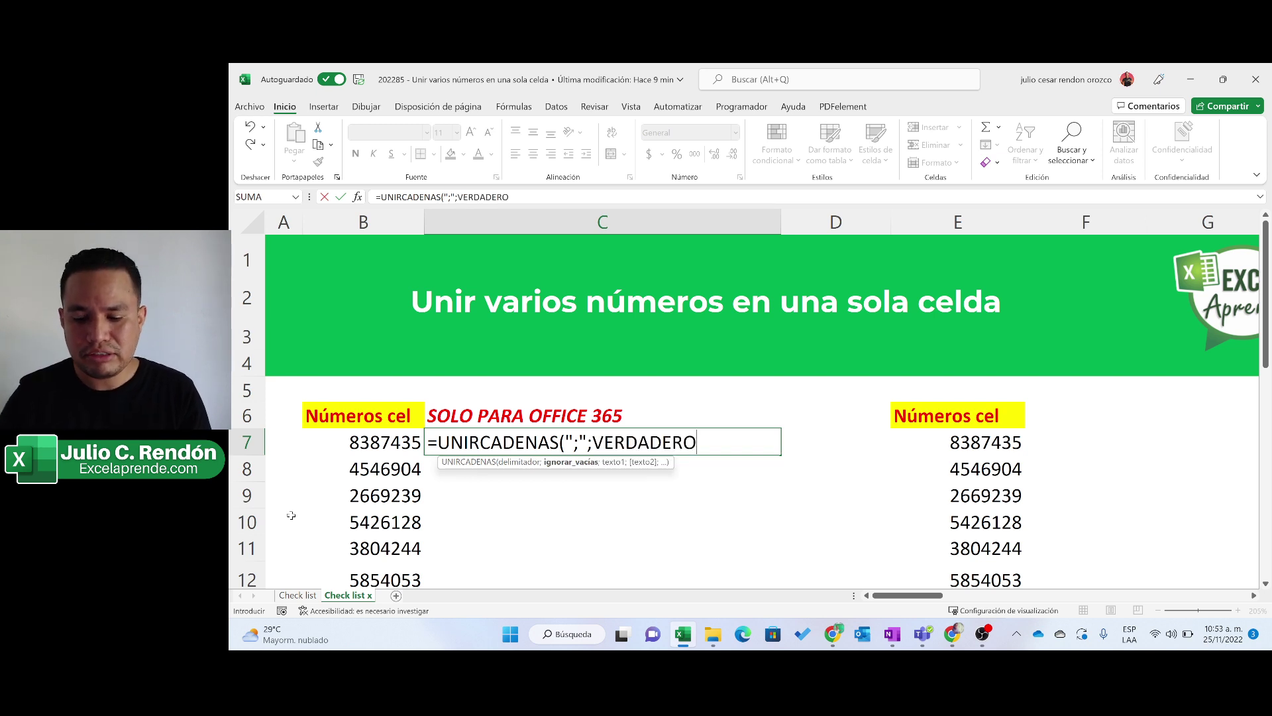
text(;)
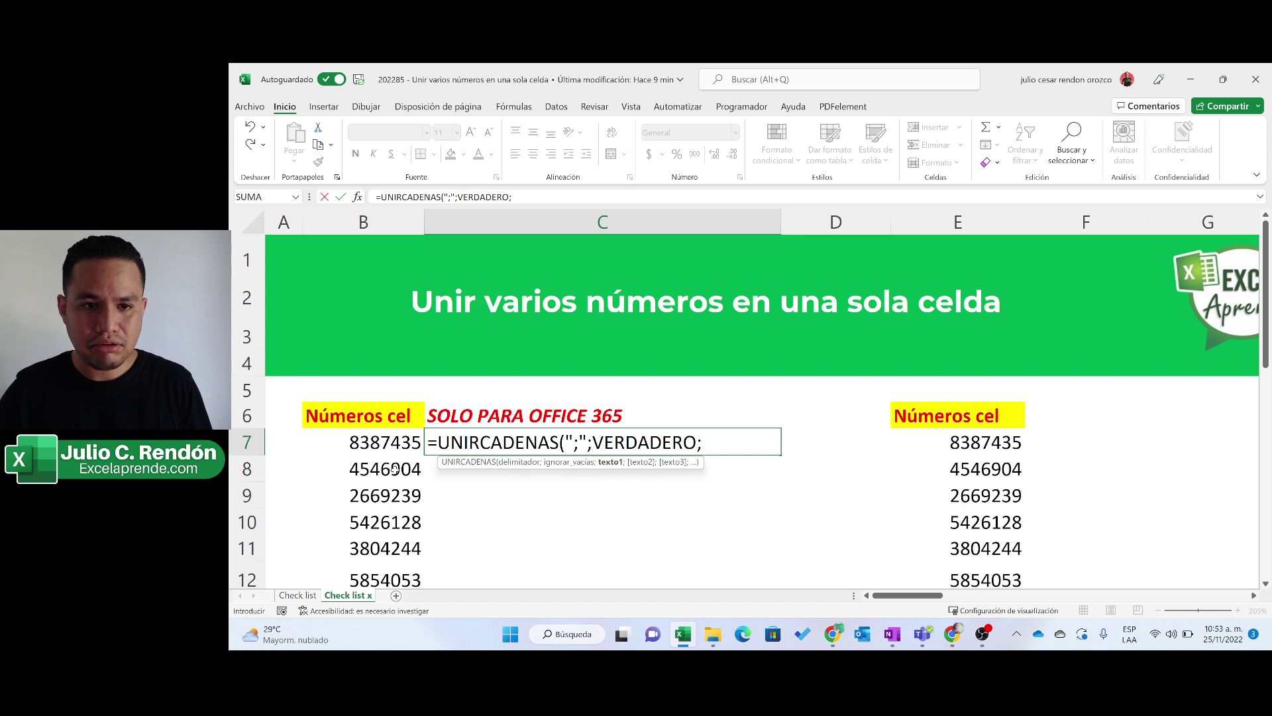
click(366, 442)
text(;)
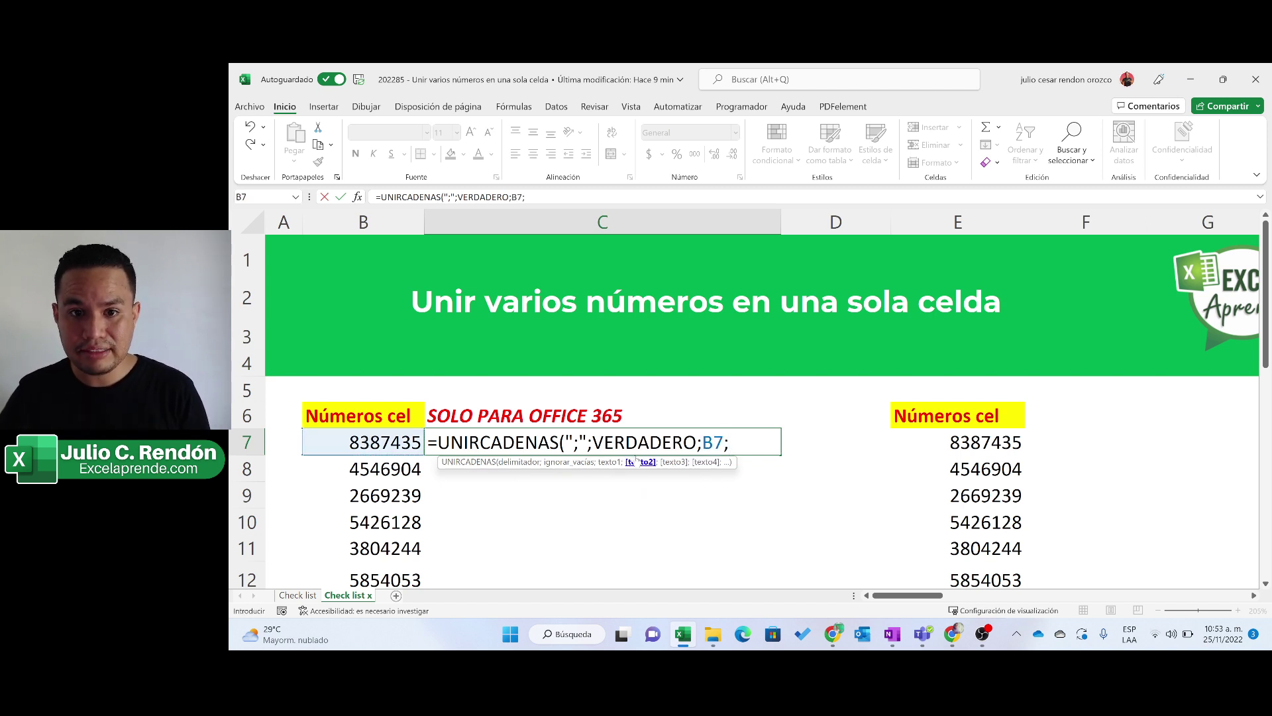
click(417, 469)
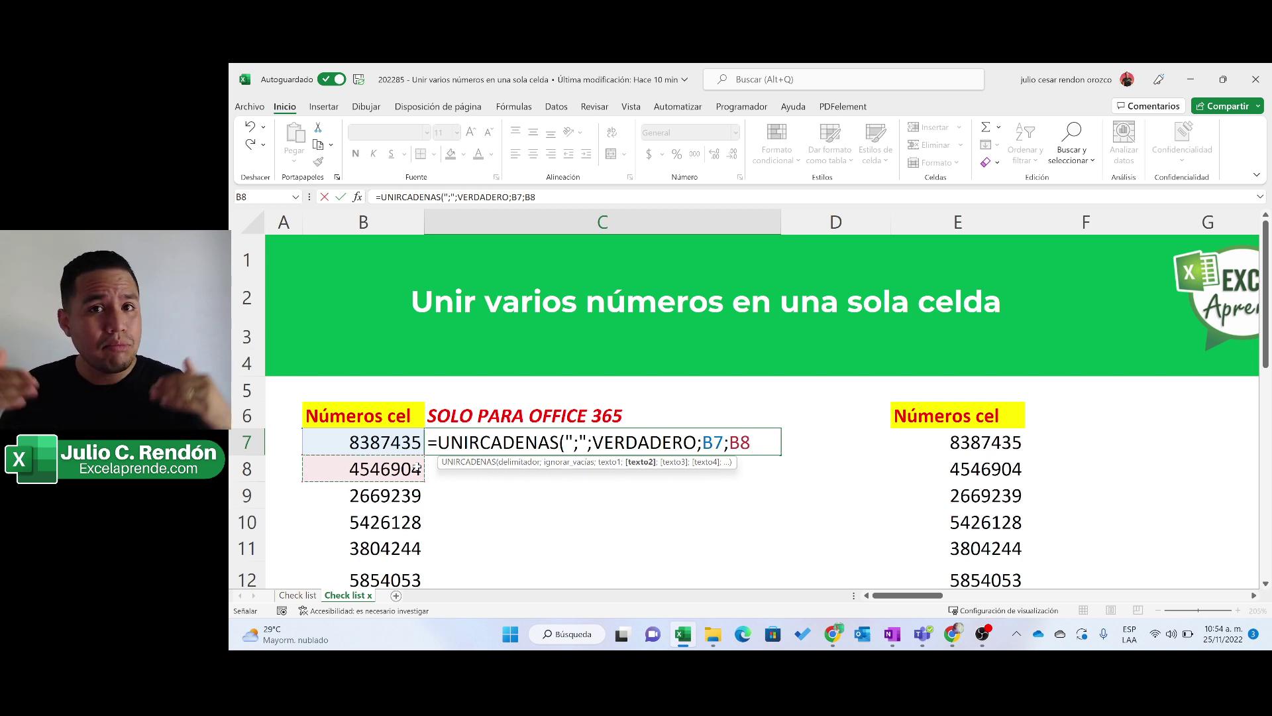
Replace B7;B8 with range B7:B22 and enter =UNIRCADENAS(";";VERDADERO;B7:B22)
key(BackSpace)
key(BackSpace)
key(BackSpace)
key(BackSpace)
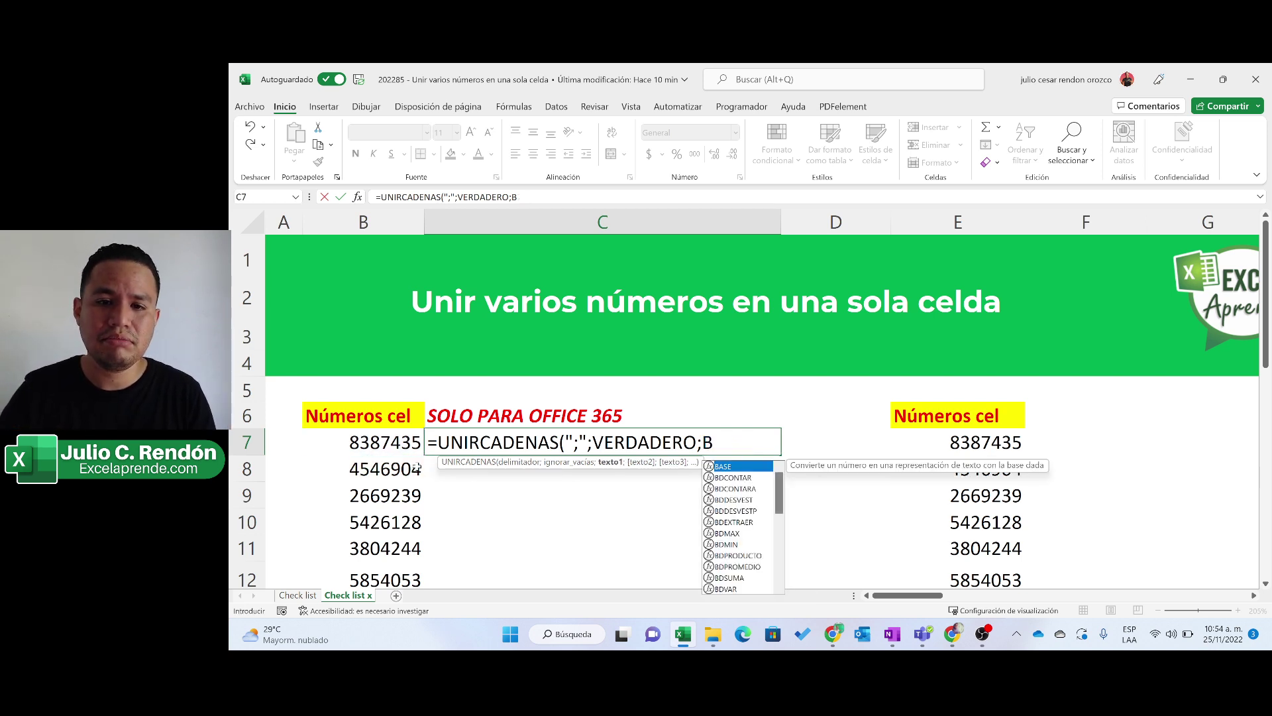
key(BackSpace)
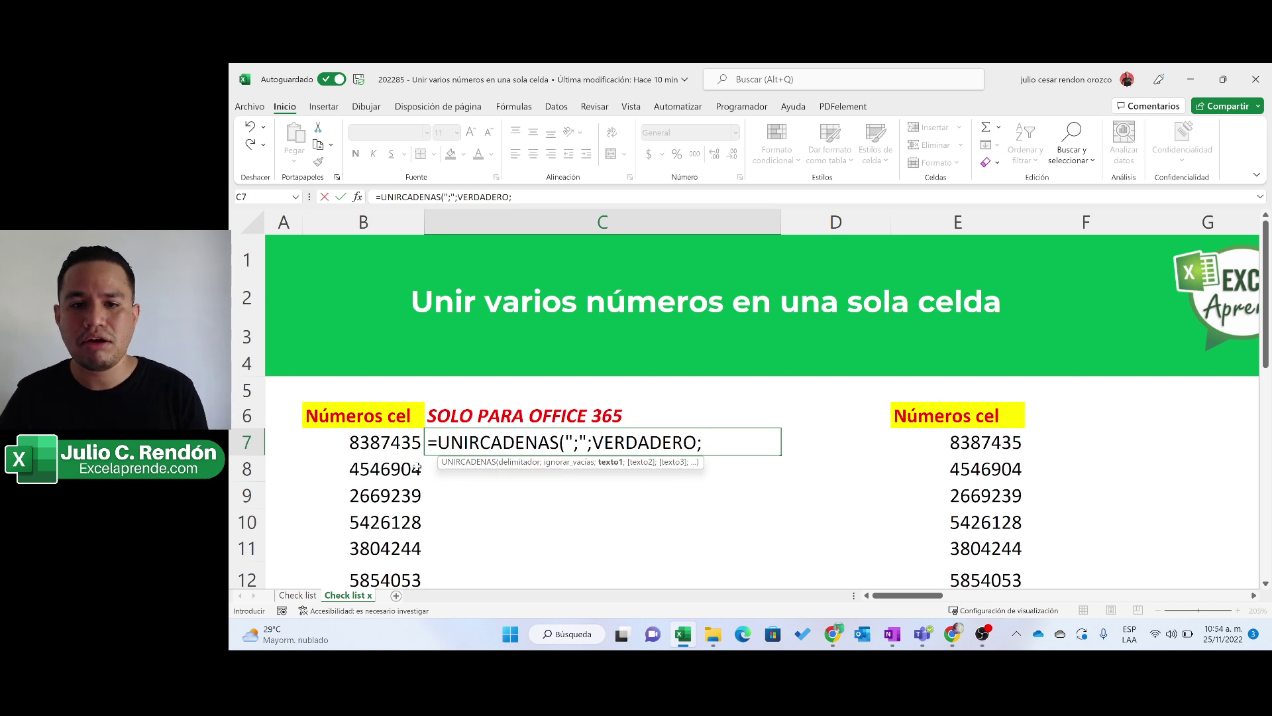
click(355, 446)
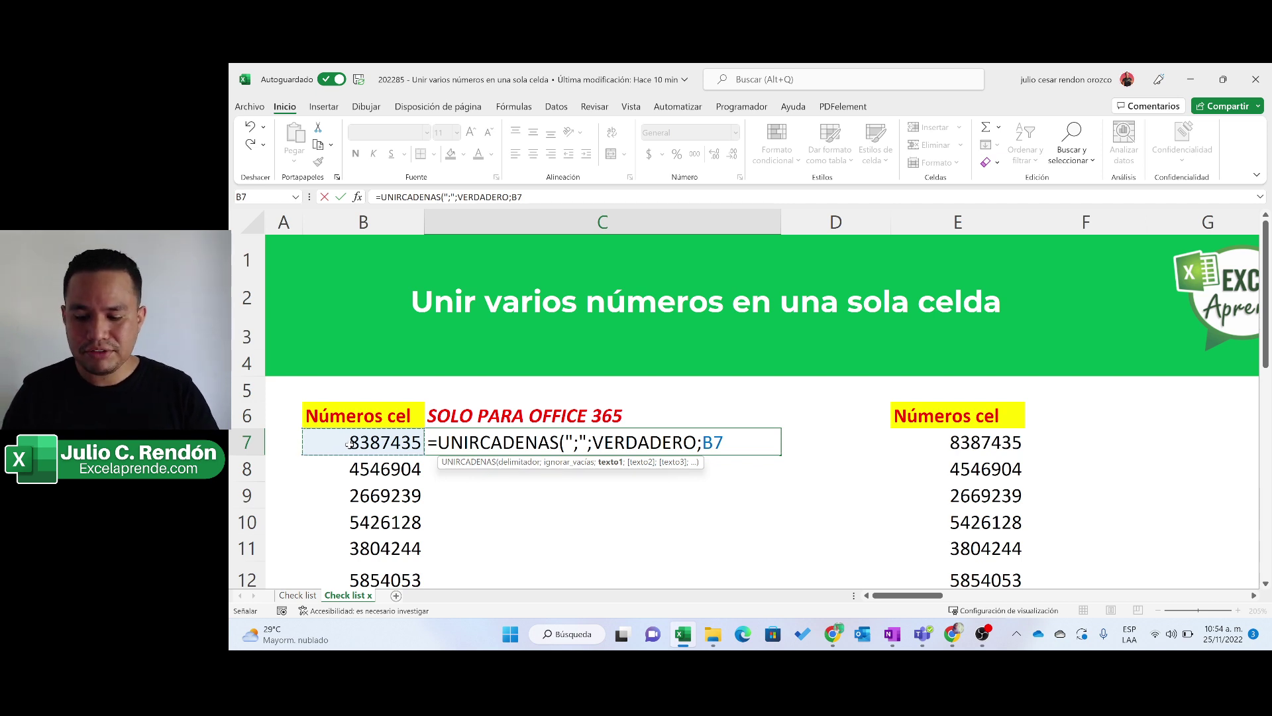
key(ctrl+shift+Down)
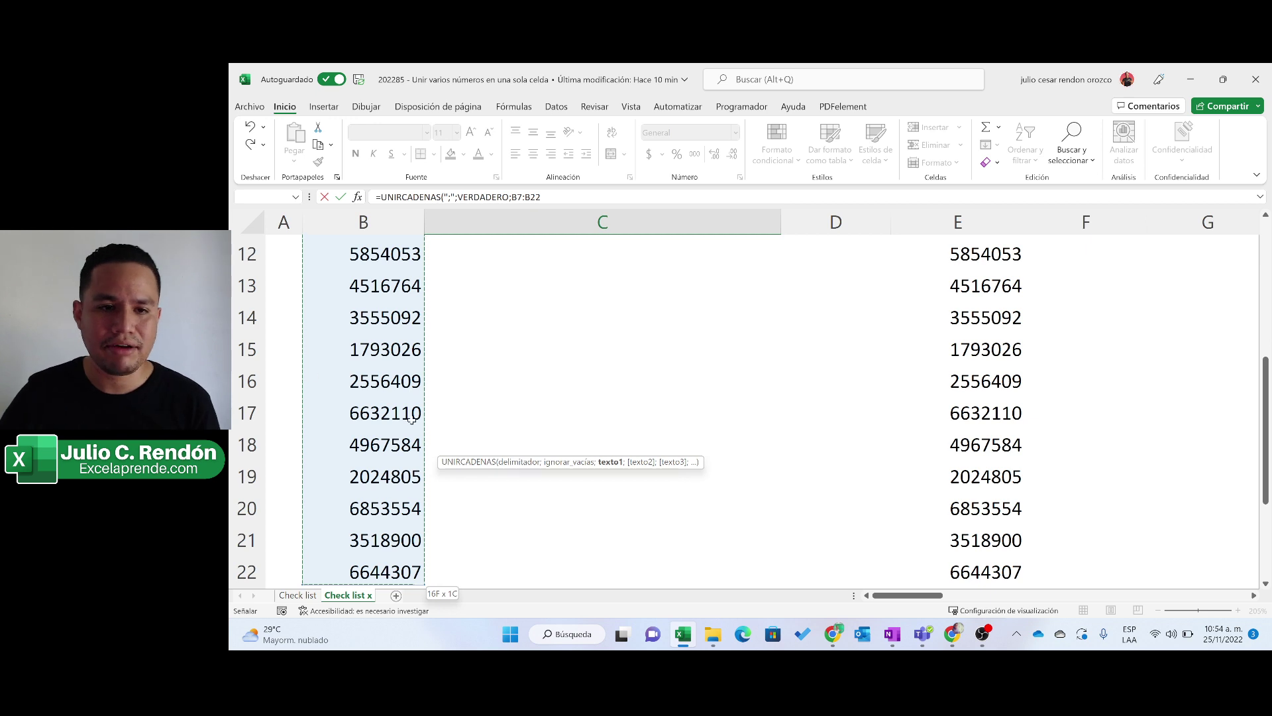
scroll(411, 423, down, 2)
scroll(412, 422, up, 3)
scroll(412, 422, up, 3)
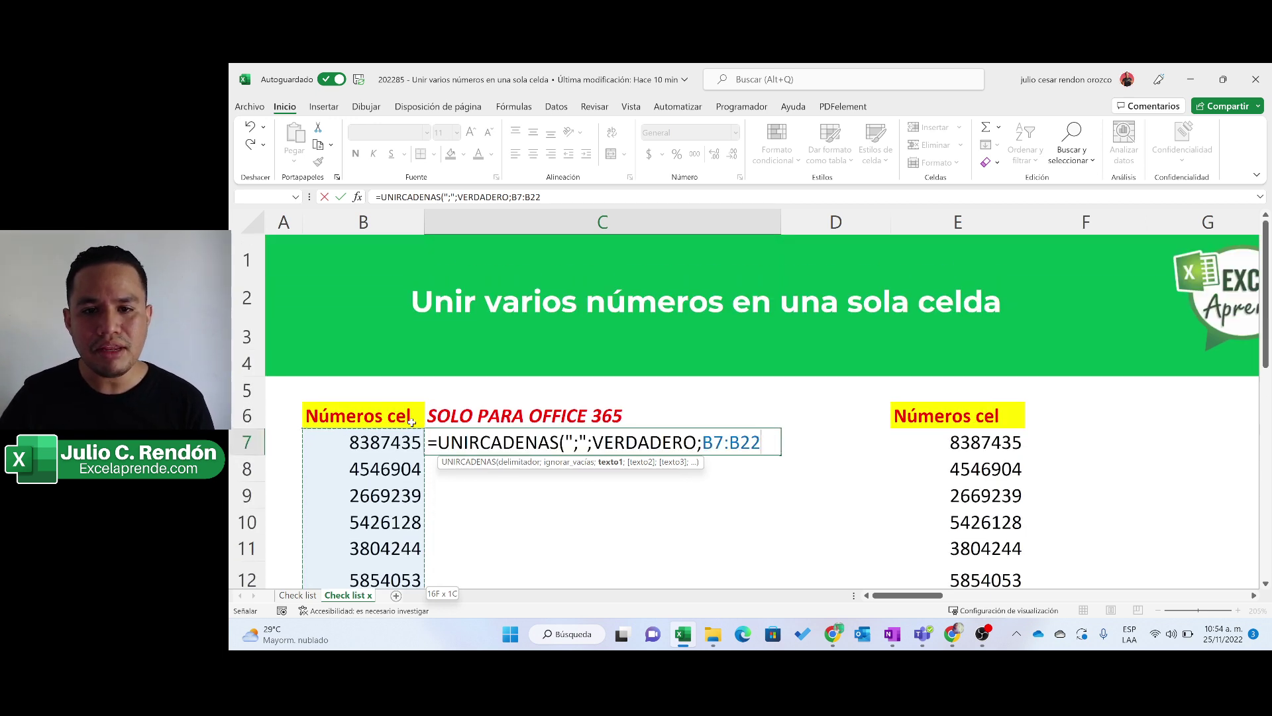
text())
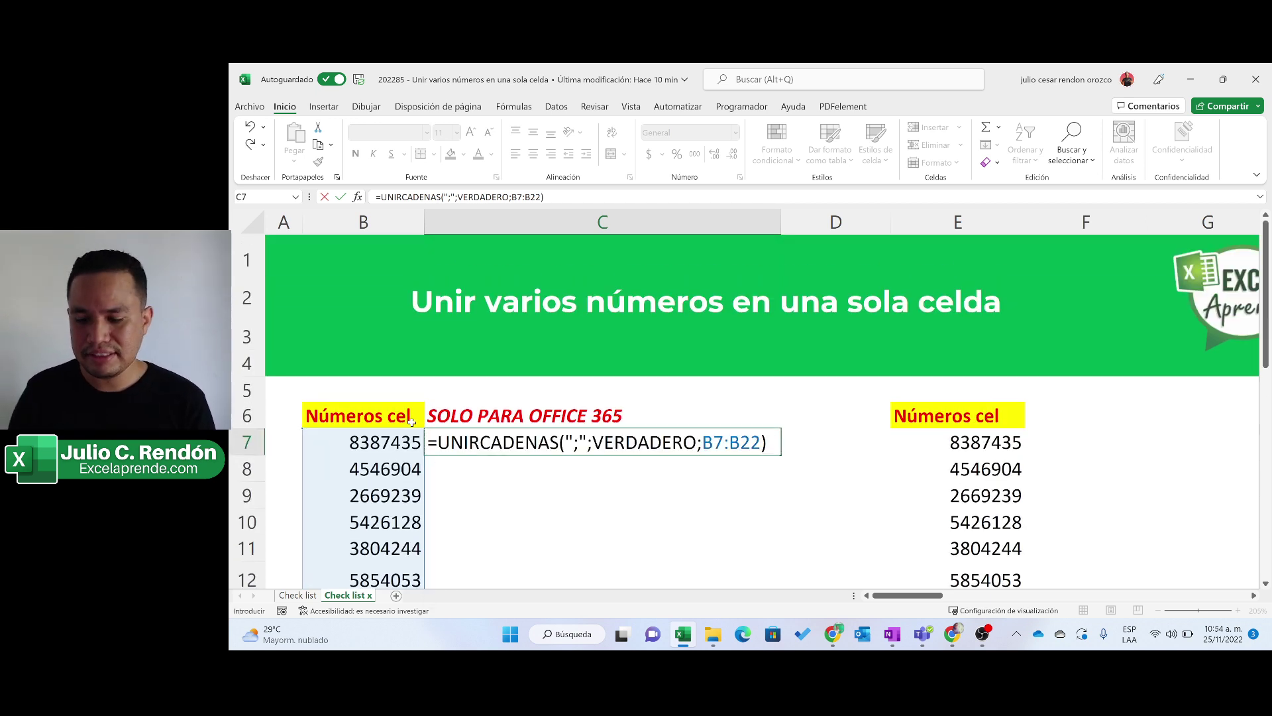
key(Return)
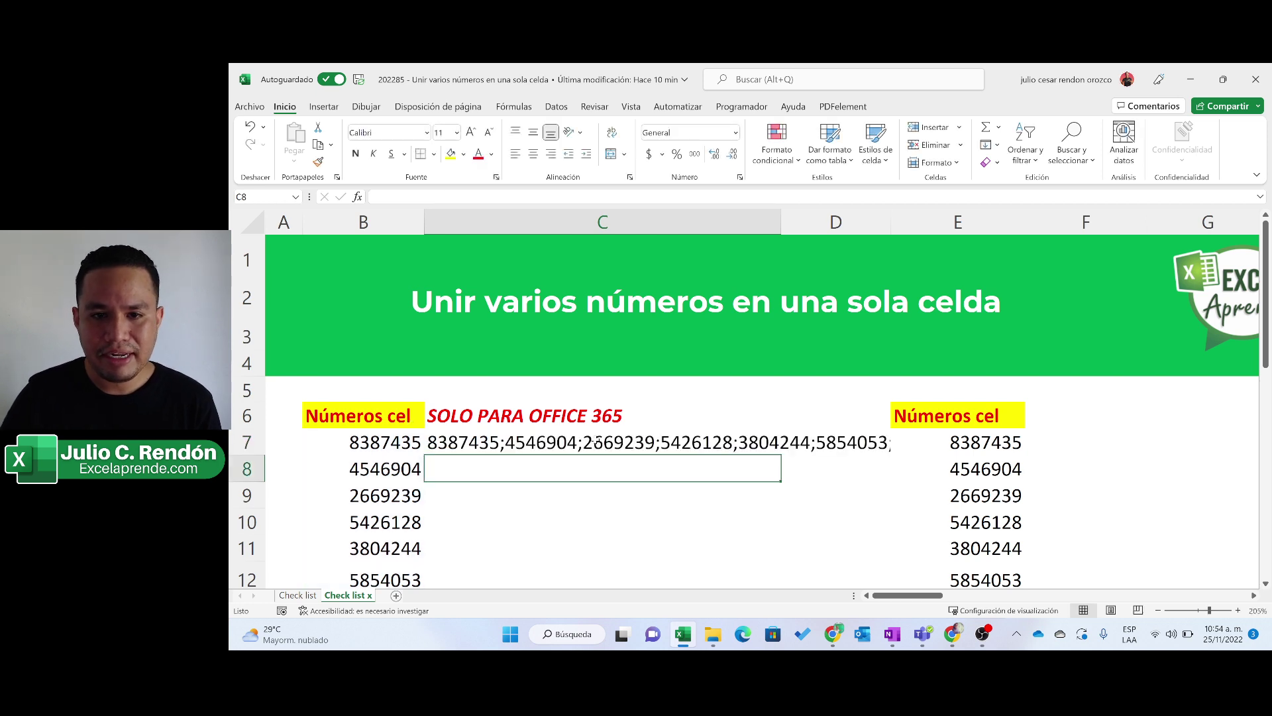
Enter =FORMULATEXTO(C7) in C8 to display C7's formula
click(536, 443)
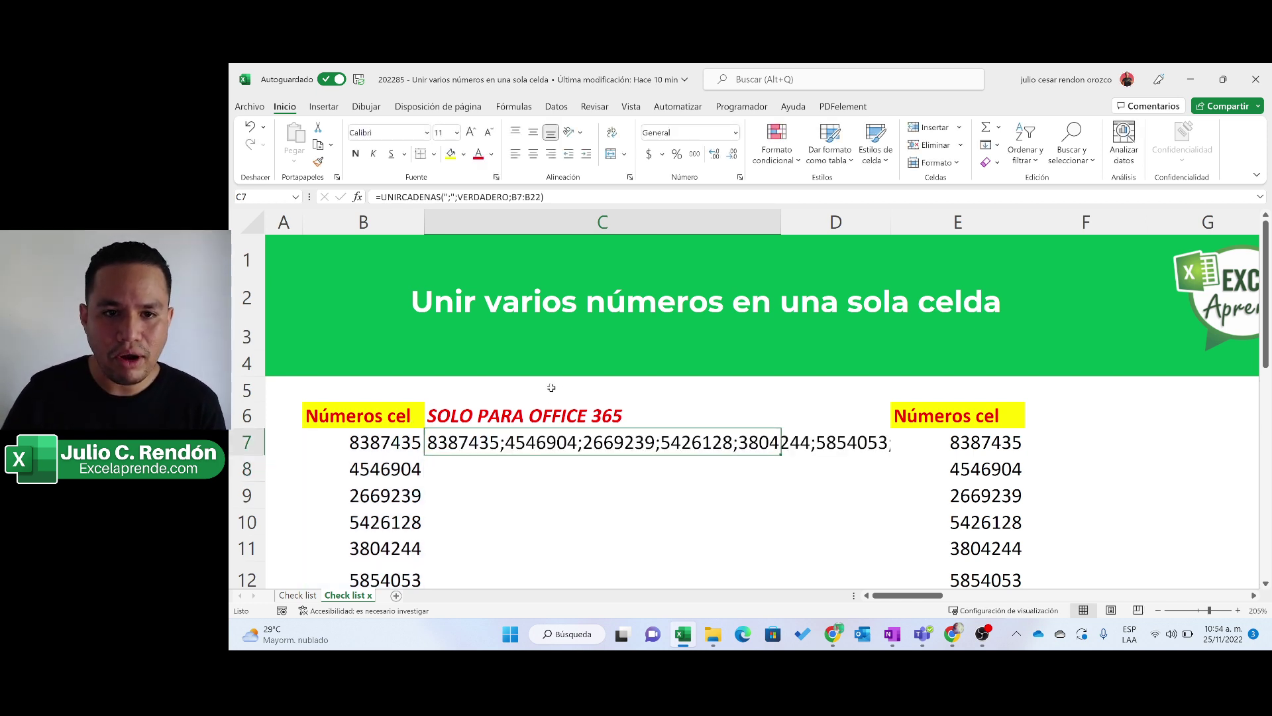
click(523, 464)
text(=)
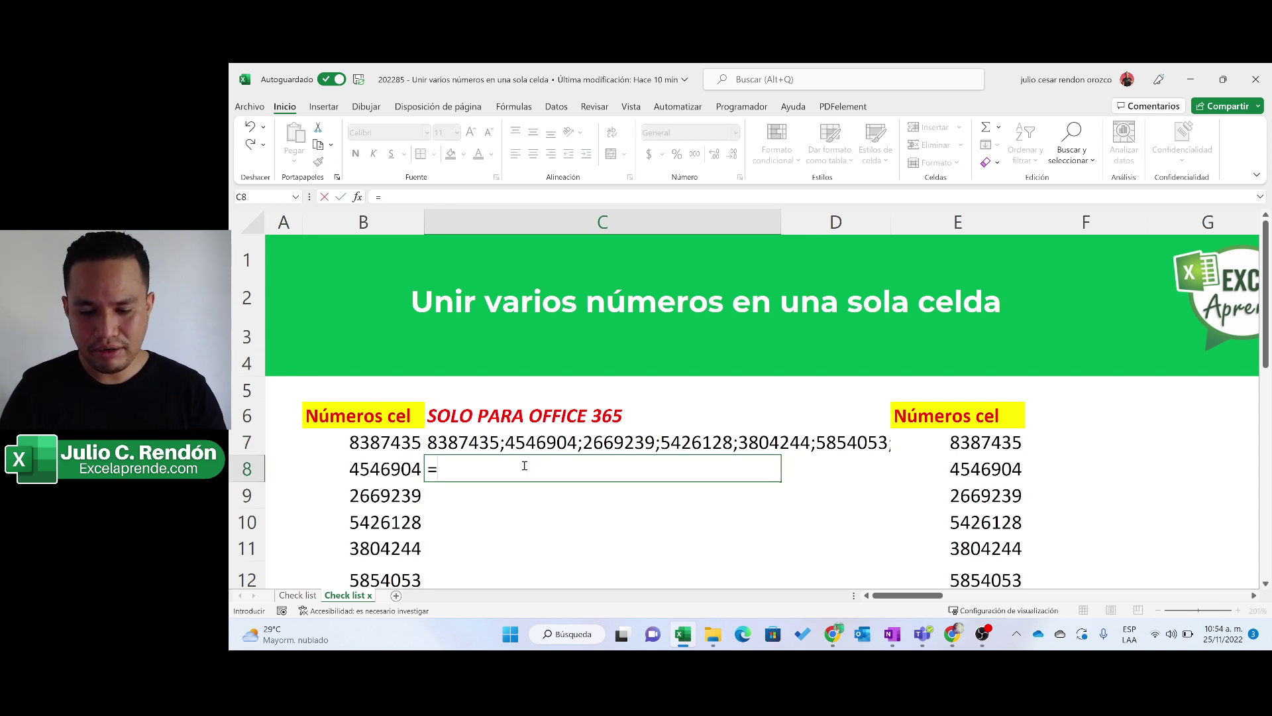
text(FOR)
key(Tab)
key(Up)
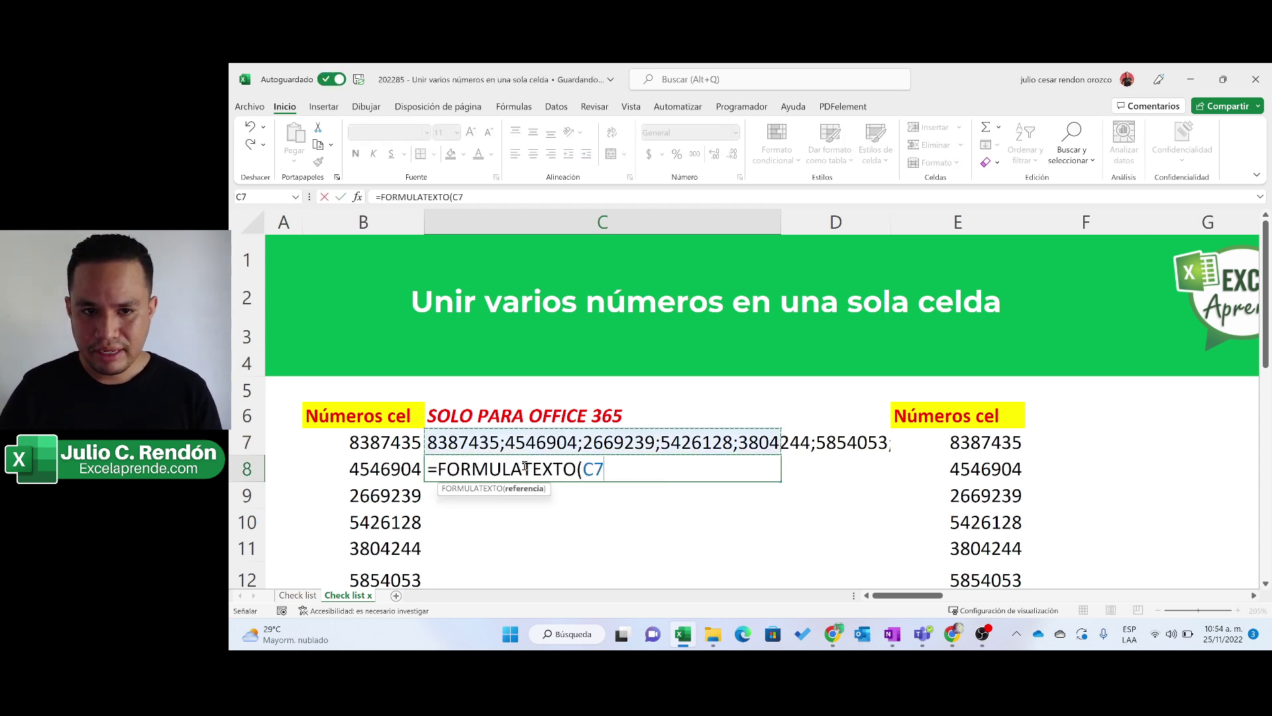
key(Return)
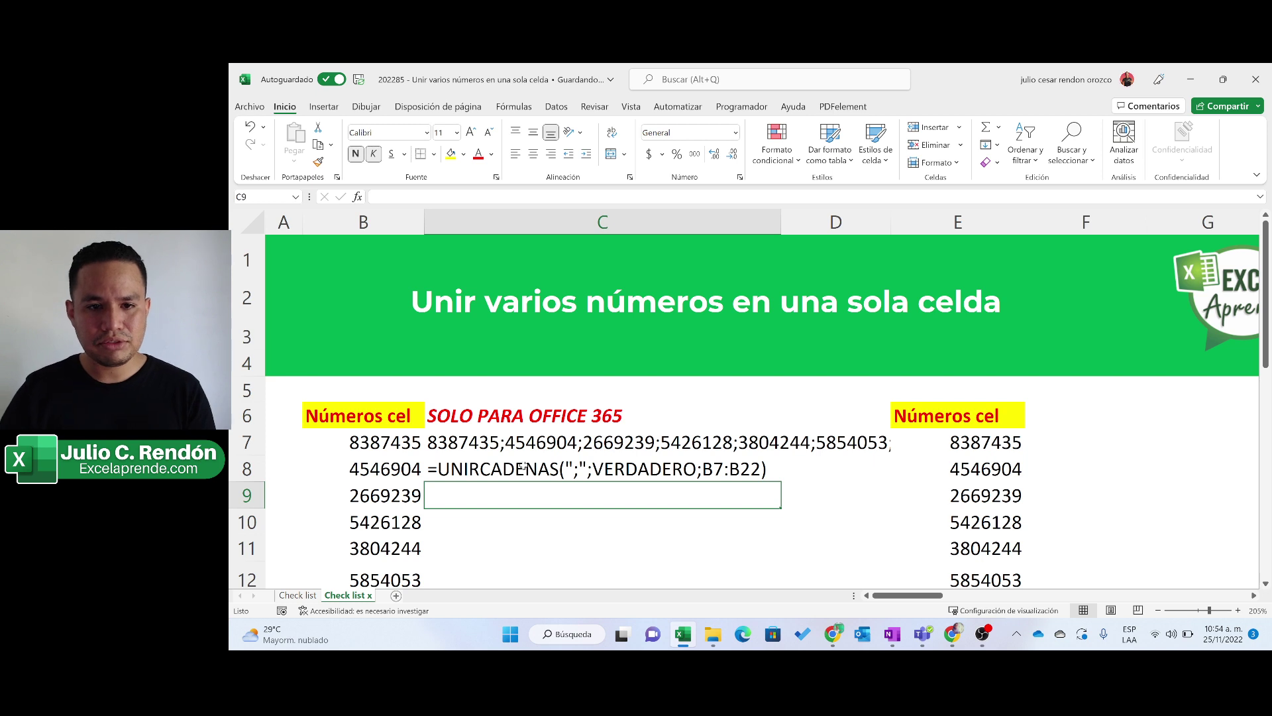
Format the C8 formula text bold, italic and red
click(523, 465)
key(ctrl+n)
key(ctrl+k)
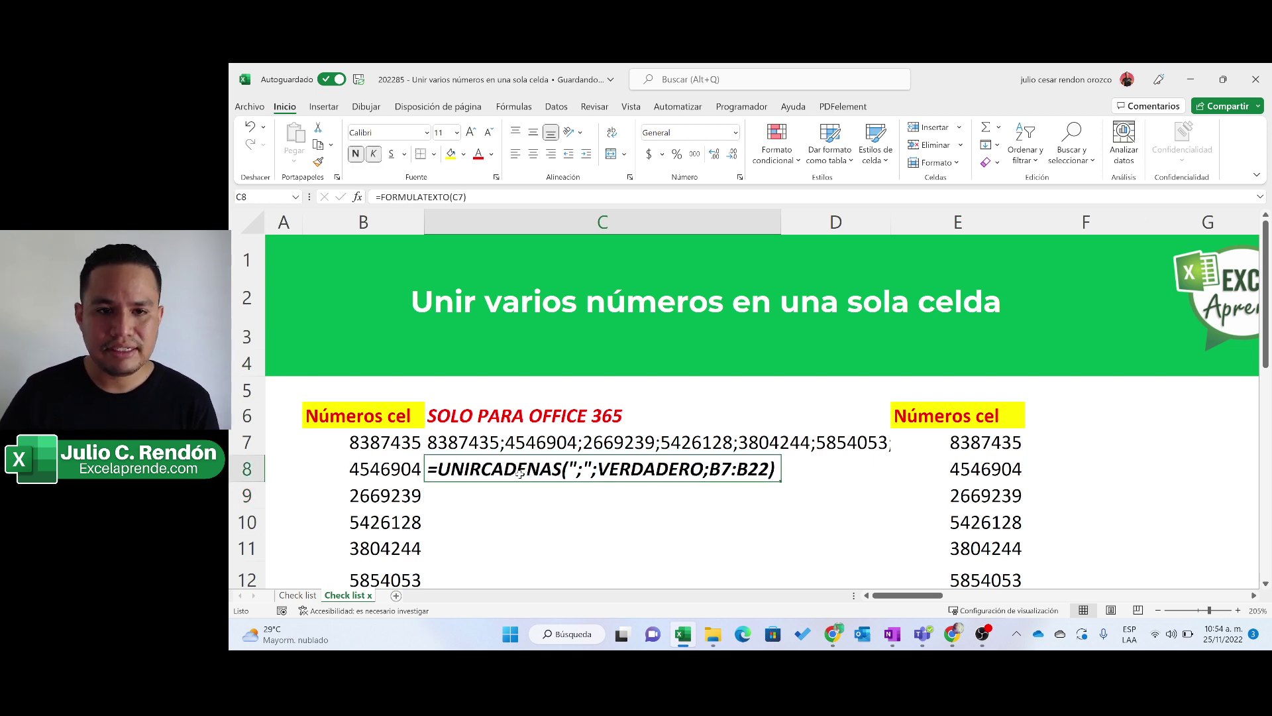
click(478, 154)
click(491, 526)
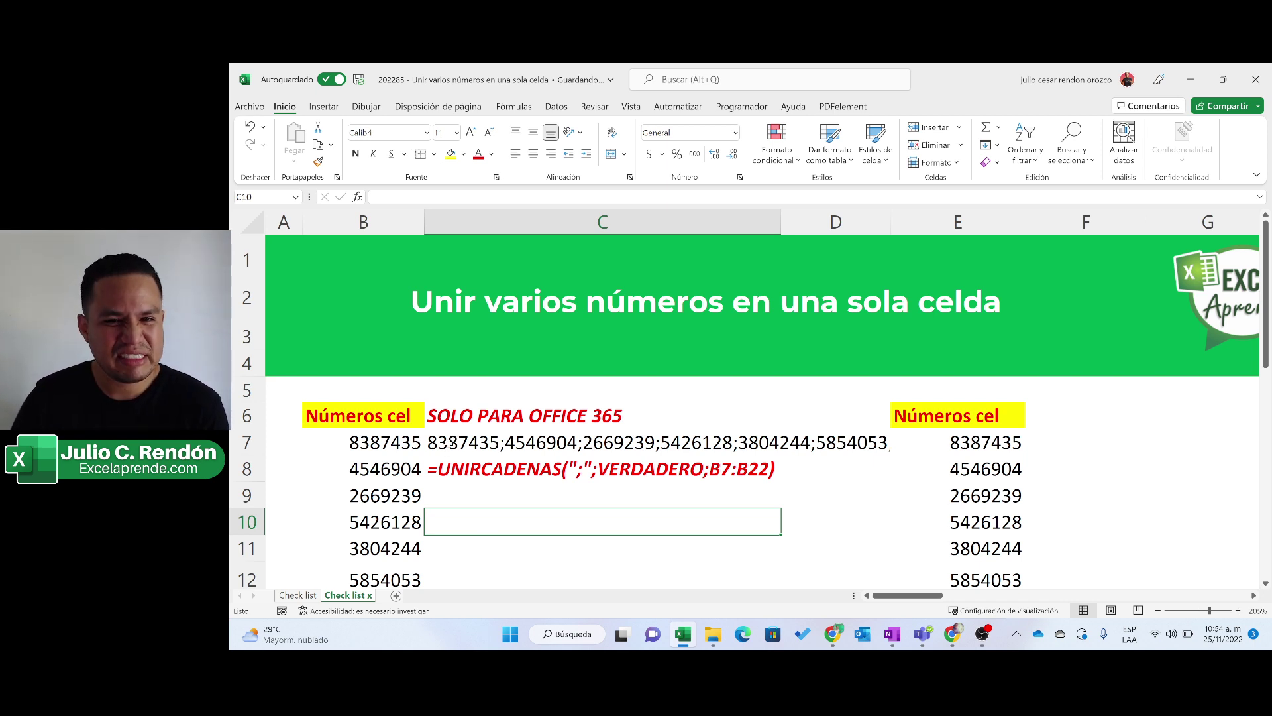
click(449, 442)
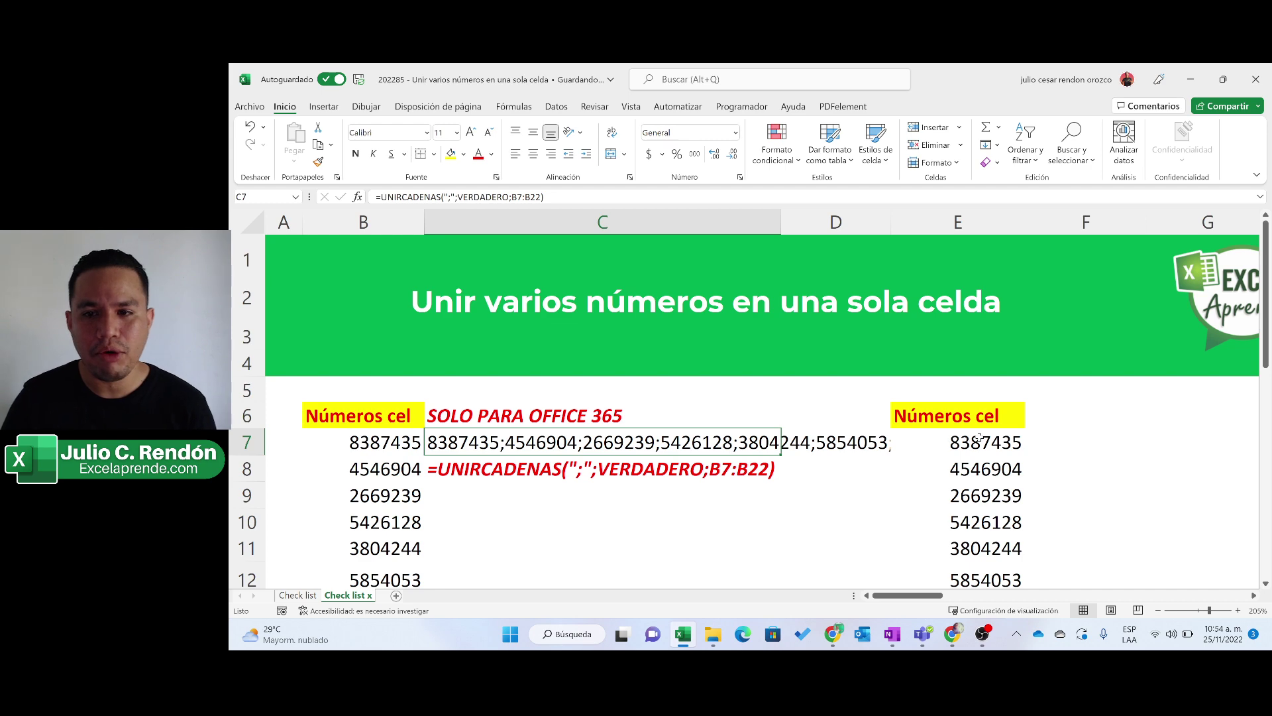
mouse_move(909, 595)
mouse_down()
mouse_move(952, 596)
mouse_move(941, 595)
mouse_up()
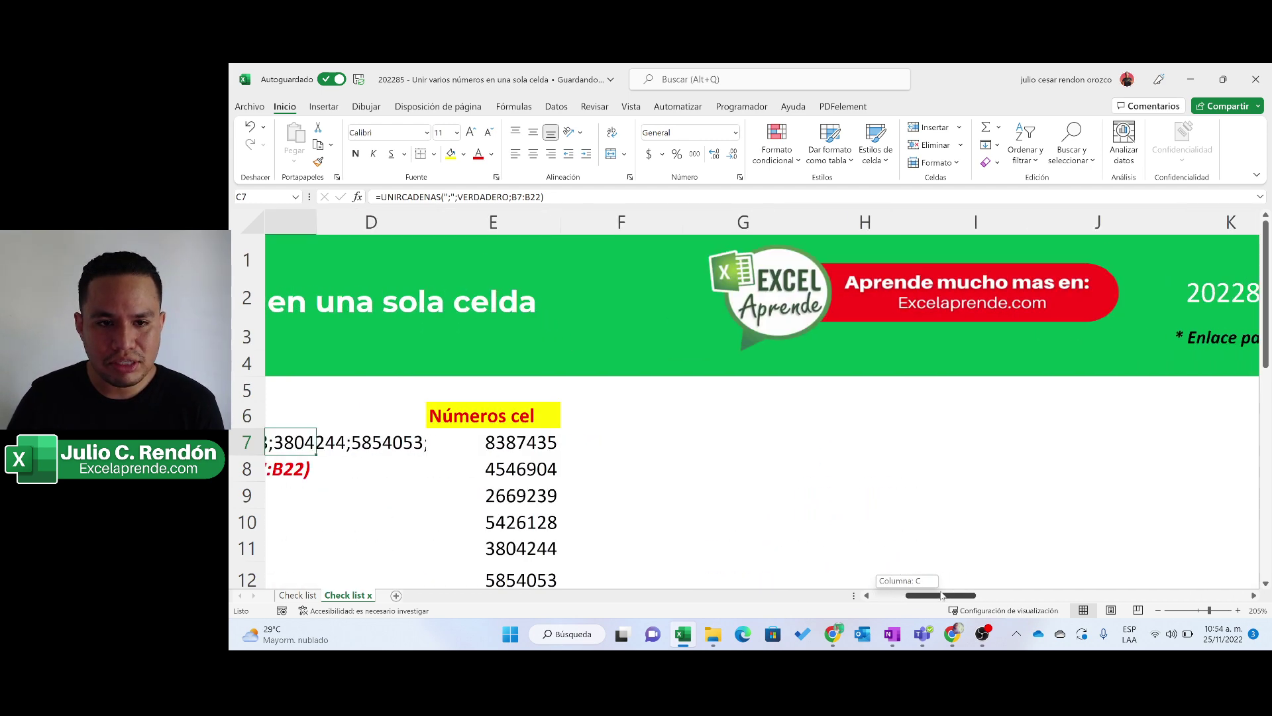
Enter =F6&";"&E7 in F7 to append E7's number to the cell above
click(617, 446)
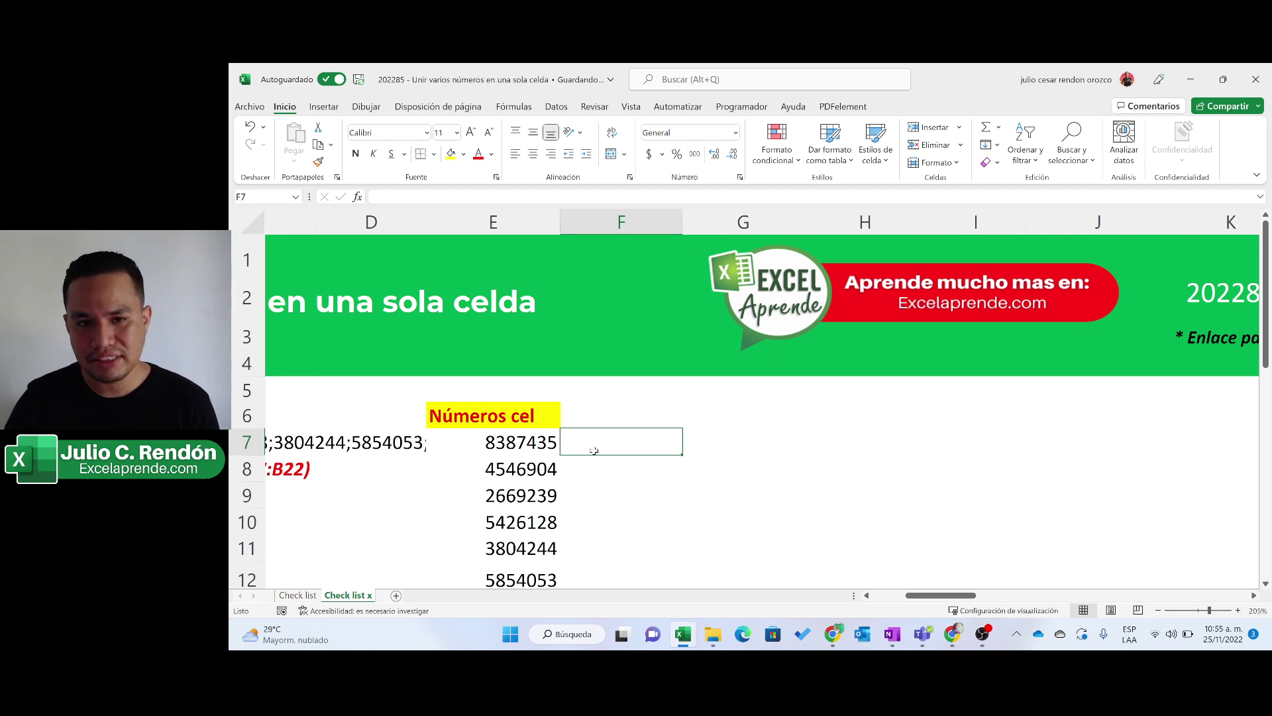
scroll(593, 450, down, 1)
scroll(593, 448, up, 1)
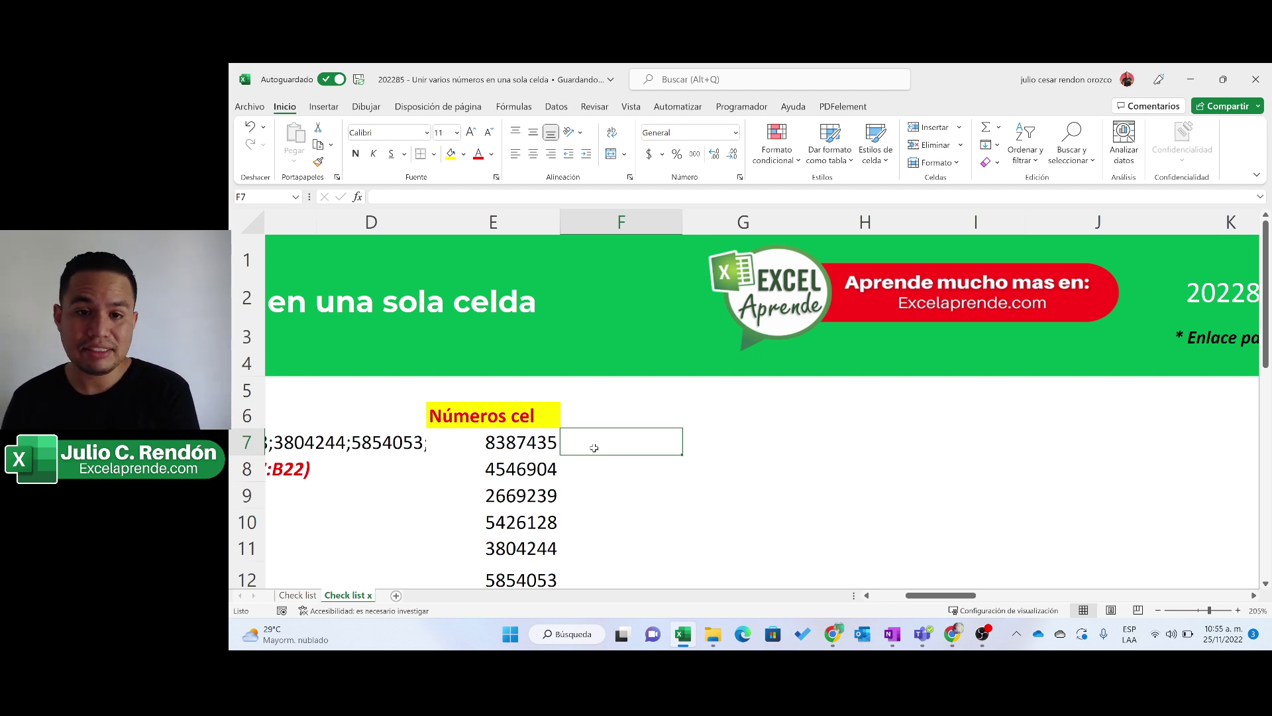
text(=)
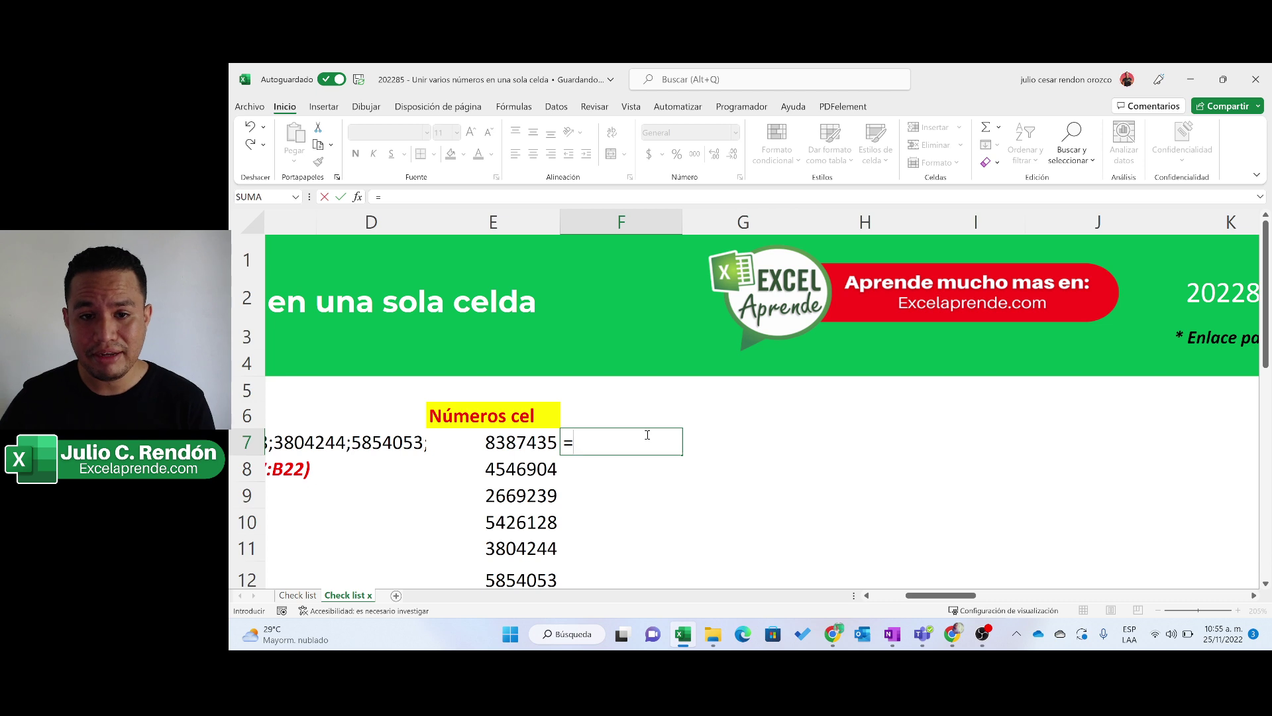
click(636, 419)
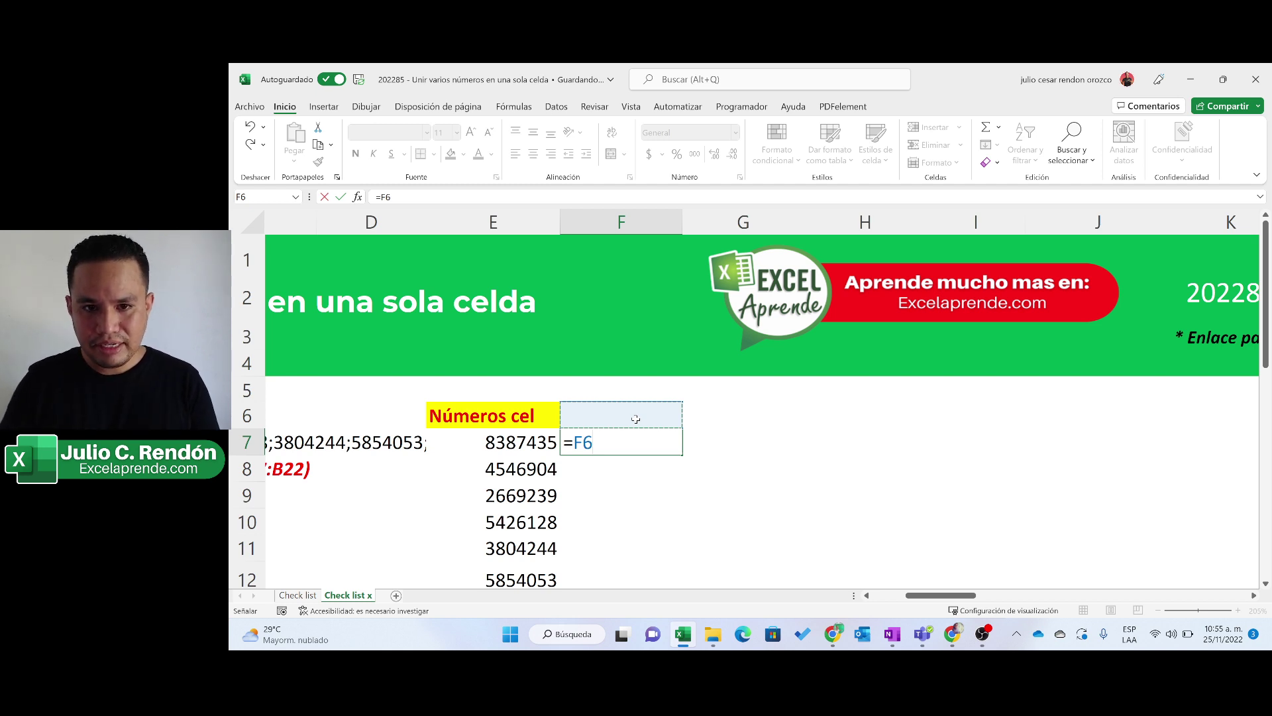
text(&";"&)
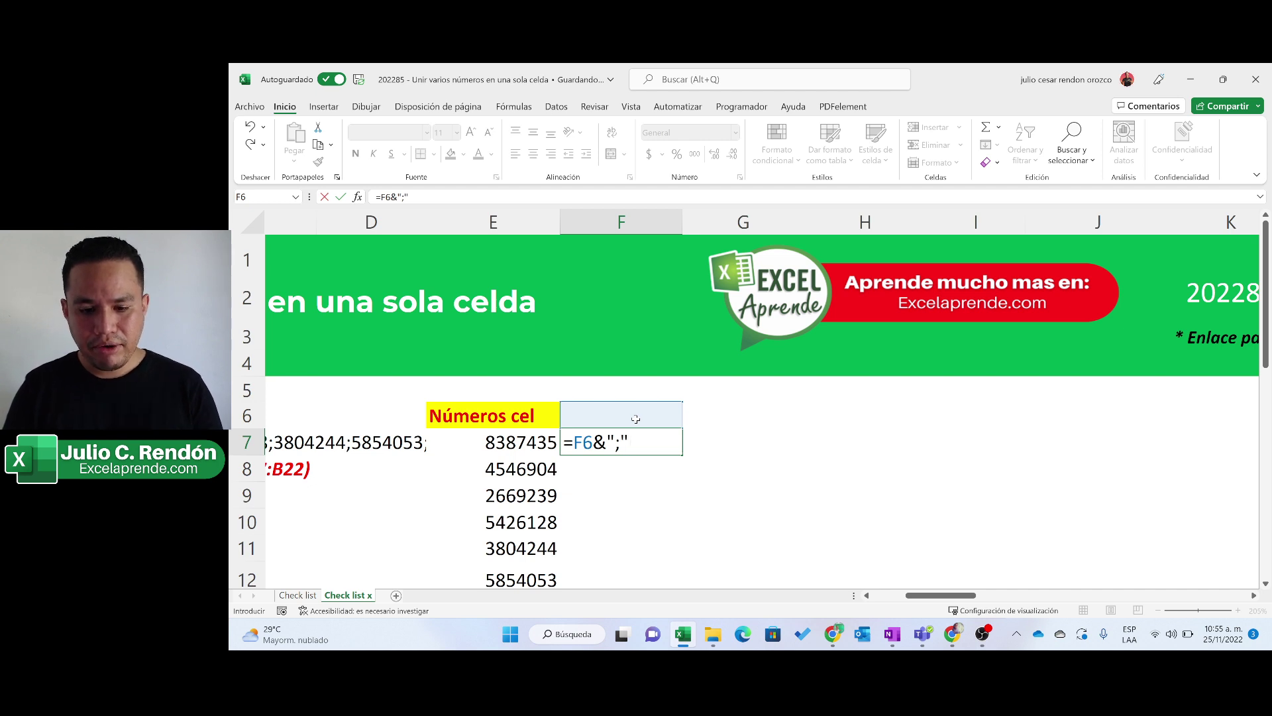
click(542, 439)
key(Return)
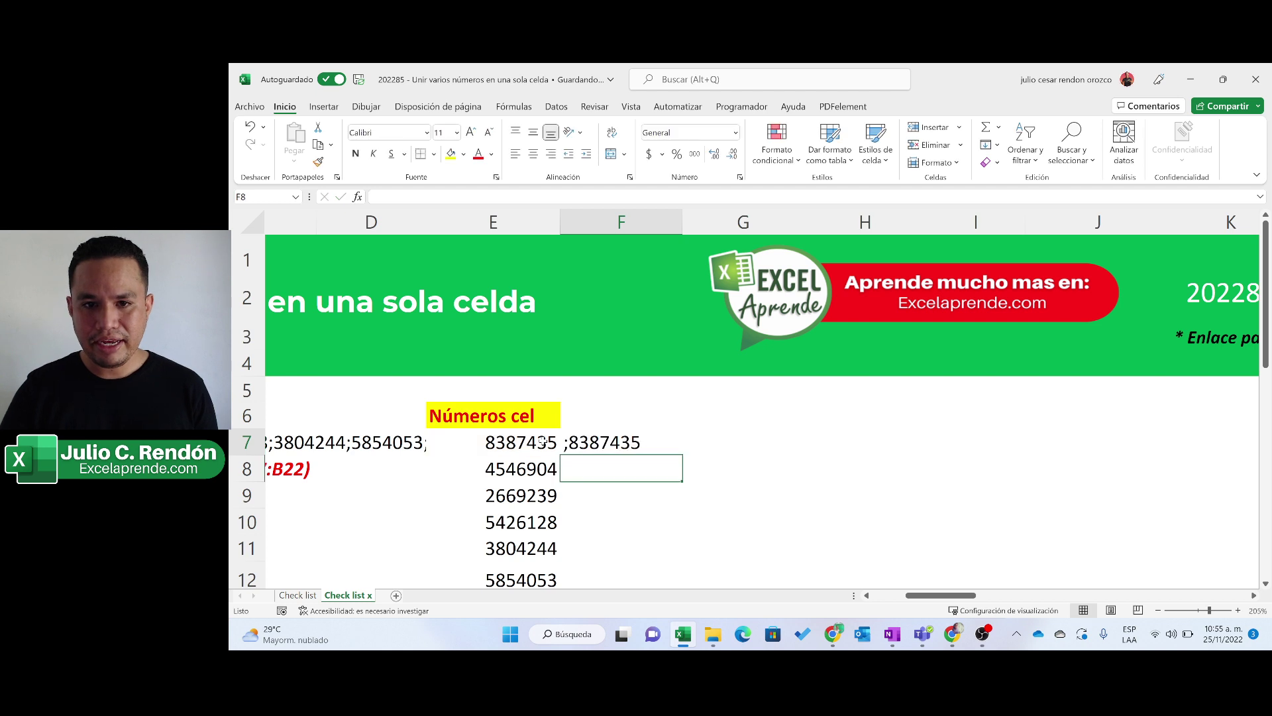
Fill the F7 formula down through F10
click(623, 446)
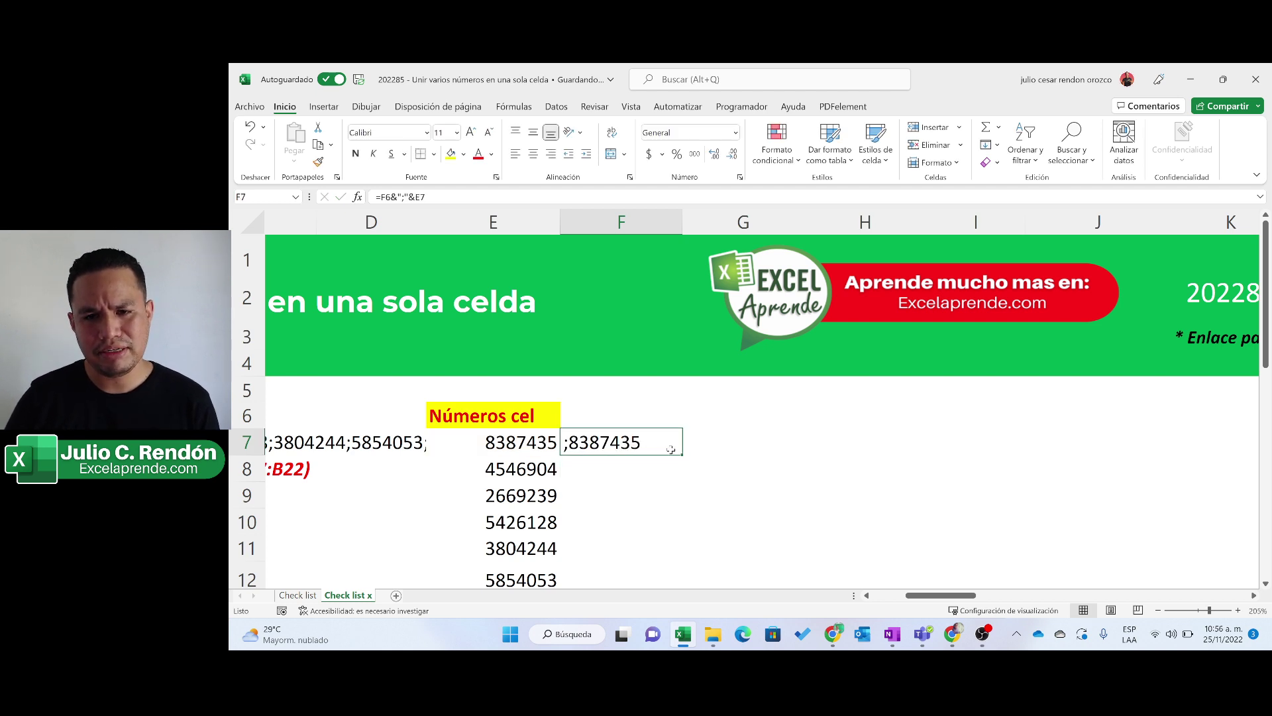
drag(684, 451, 667, 523)
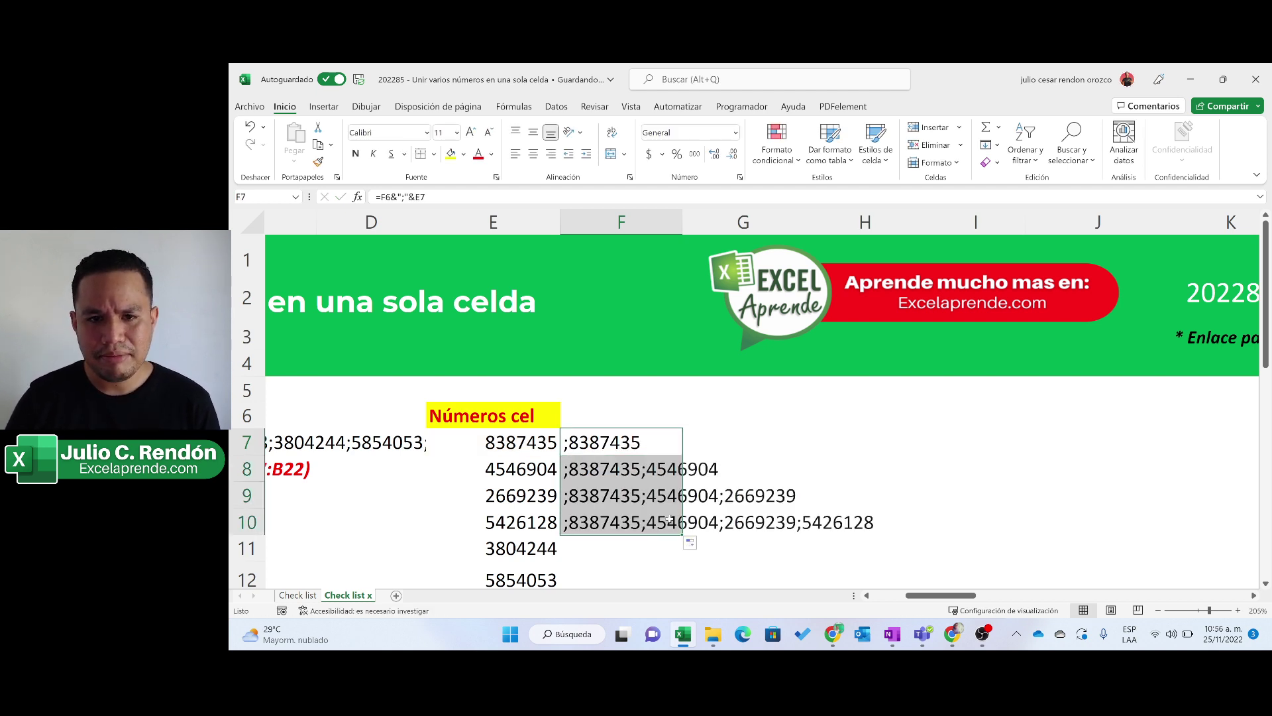
click(634, 469)
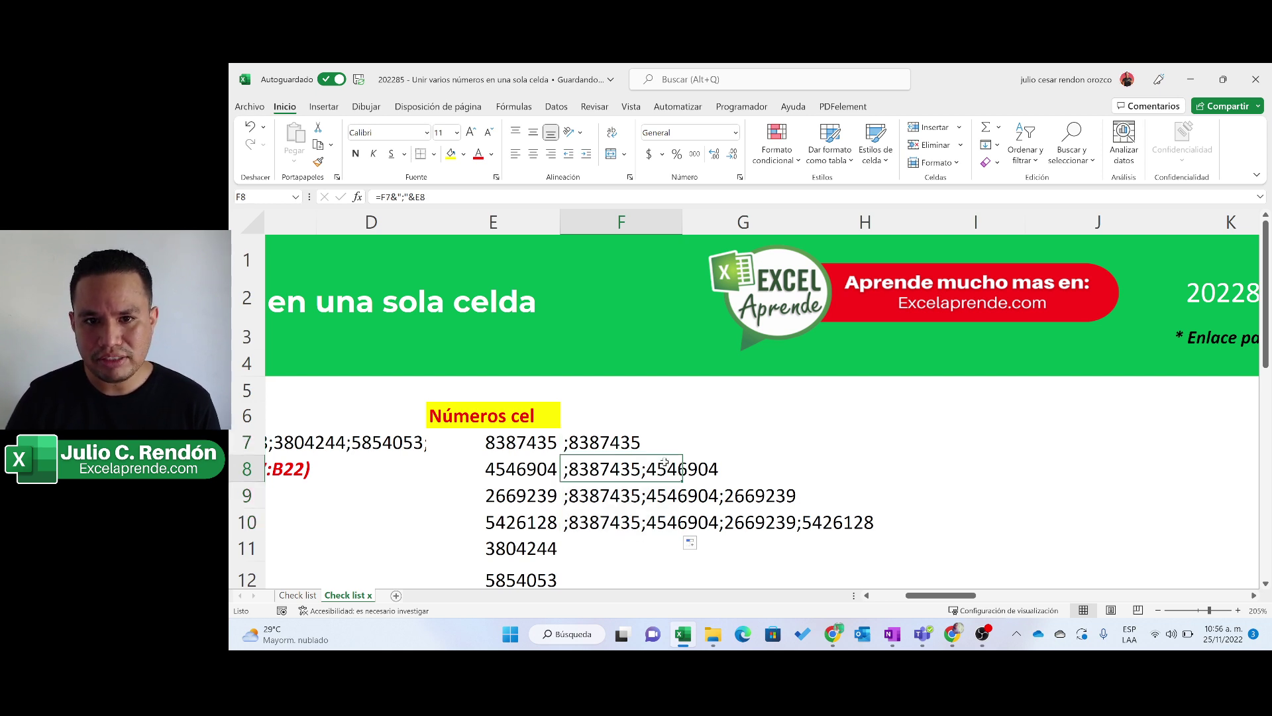
click(622, 442)
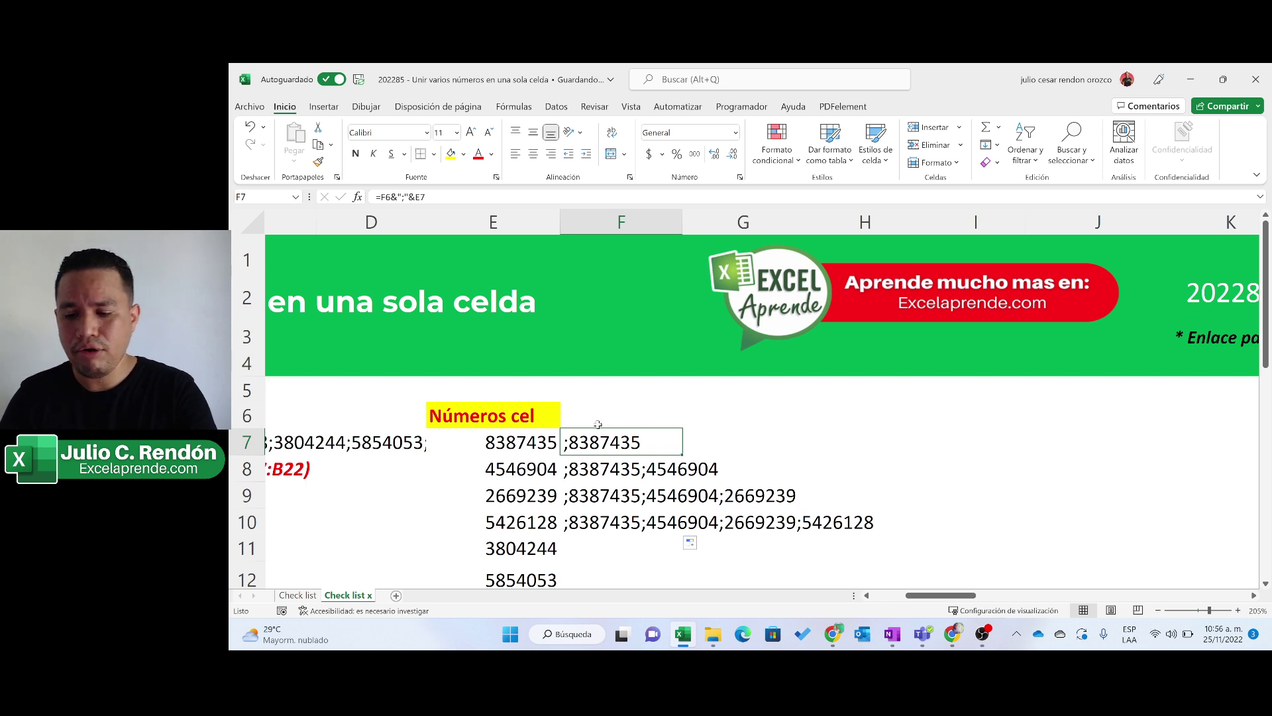
Clear the formulas from F7:F10
key(Delete)
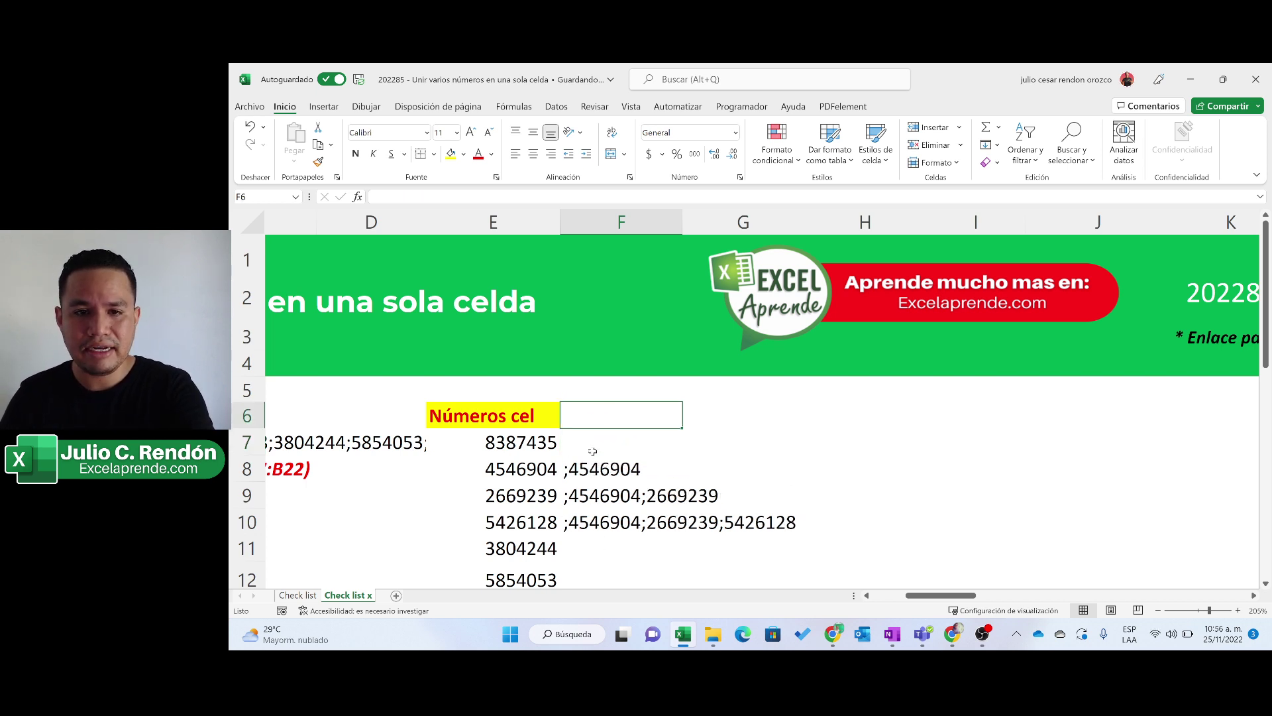
drag(585, 442, 585, 520)
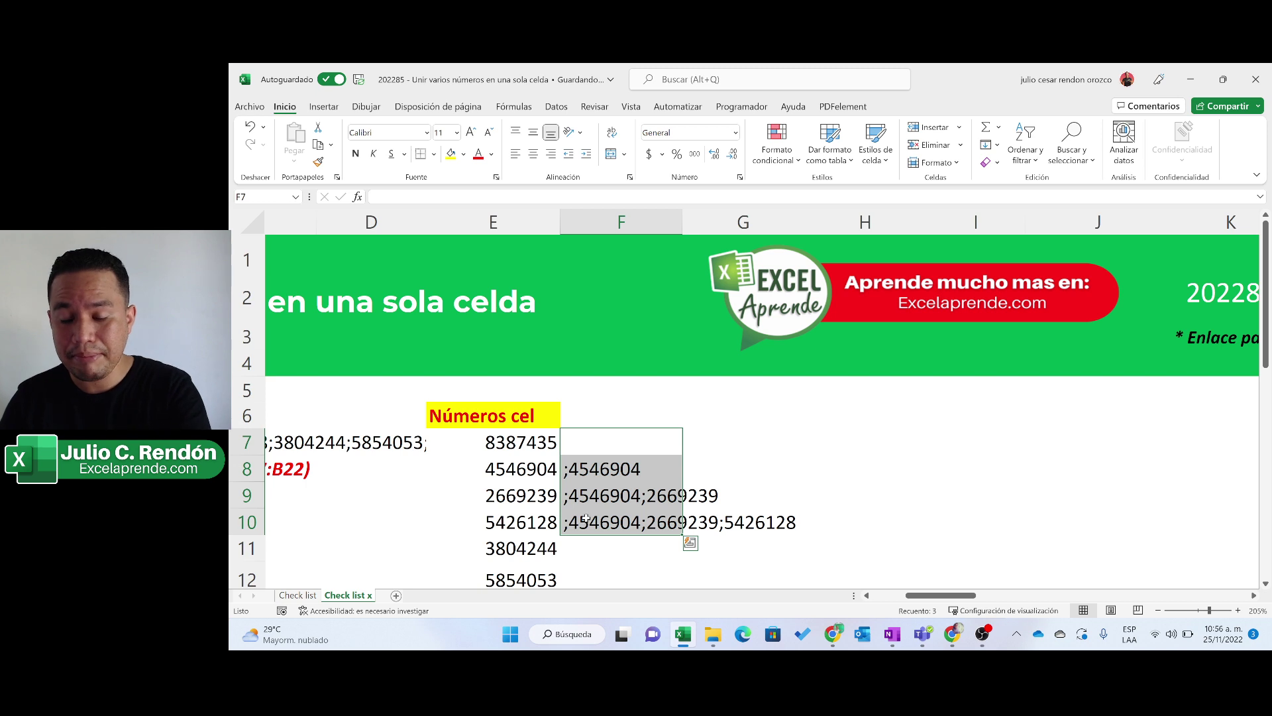
key(Delete)
click(581, 472)
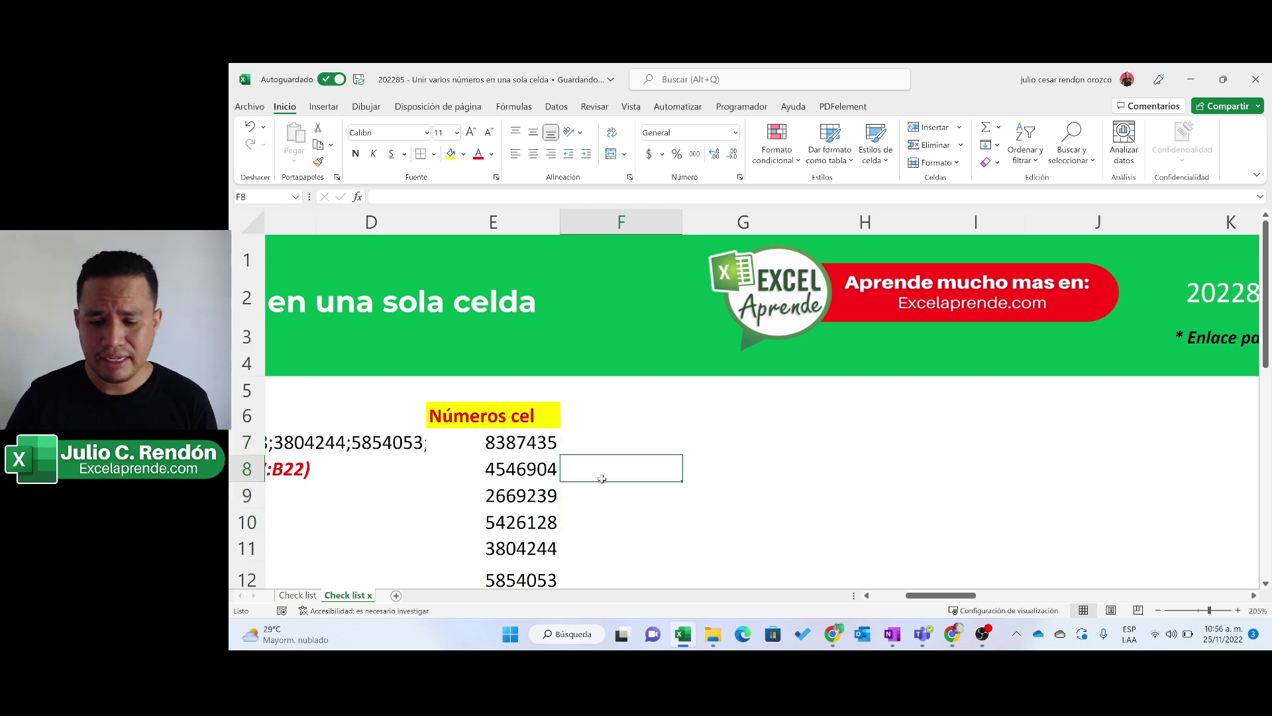
text(=)
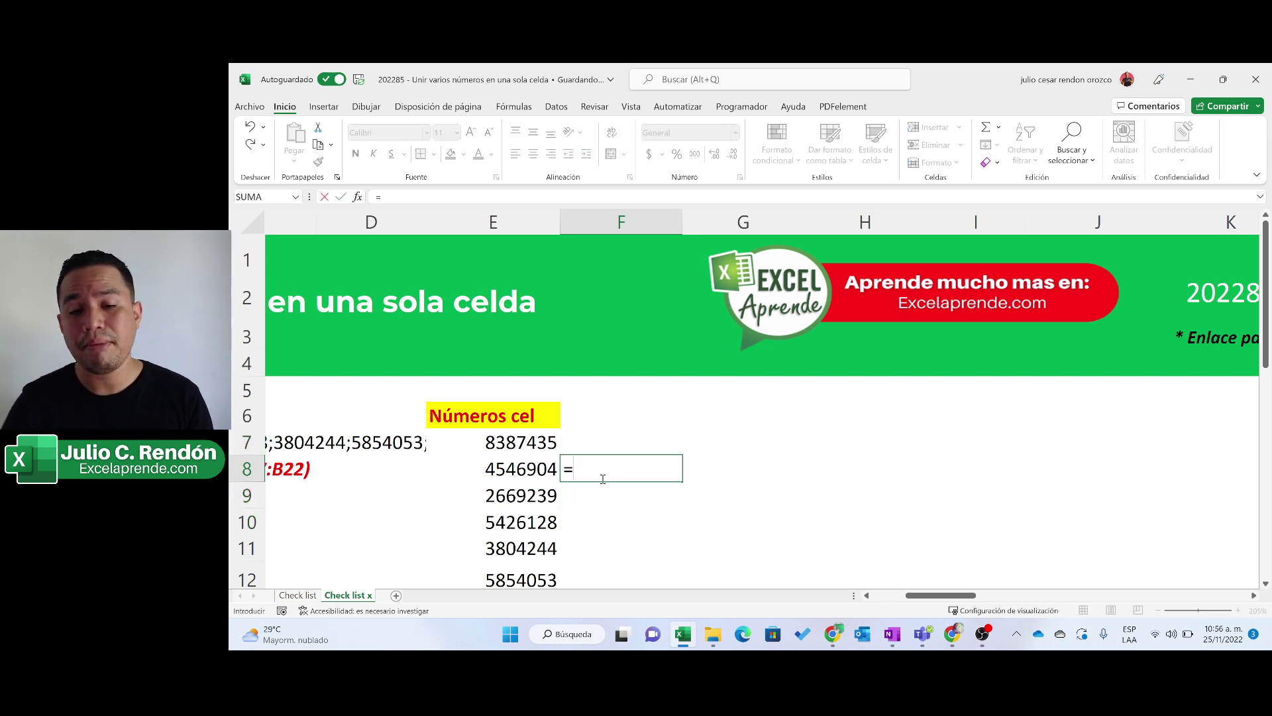
key(Left)
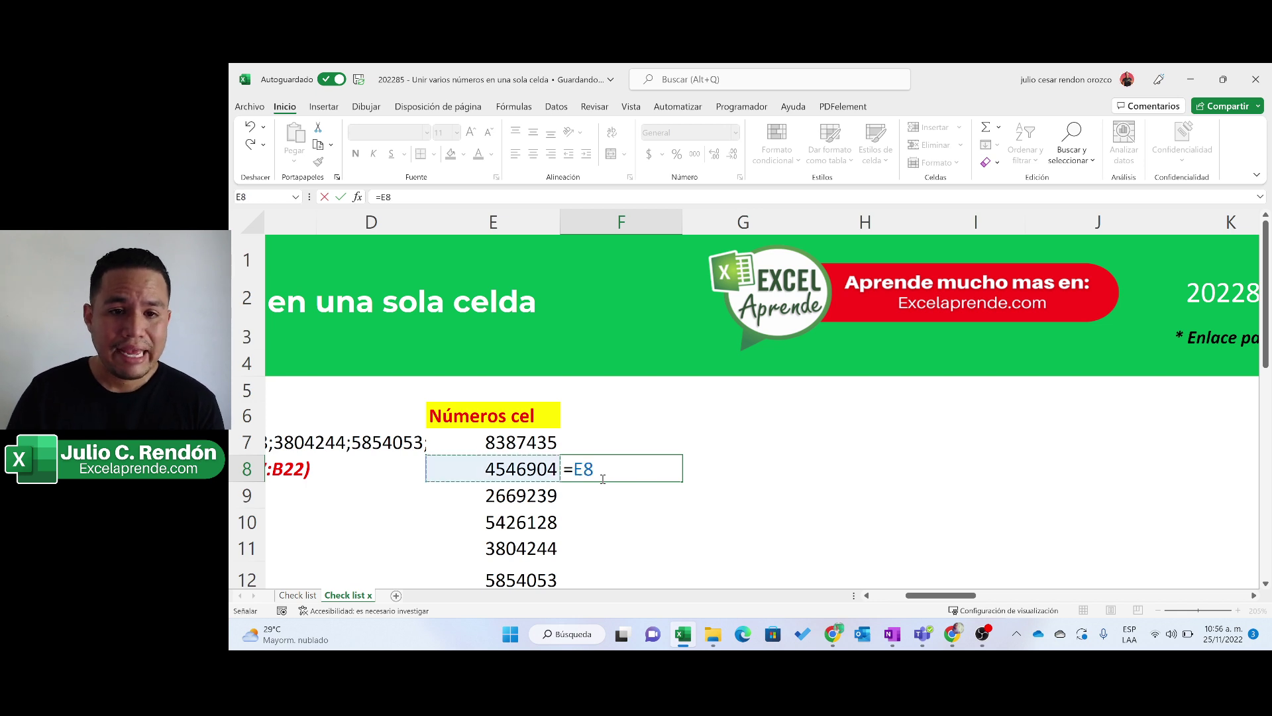
key(Up)
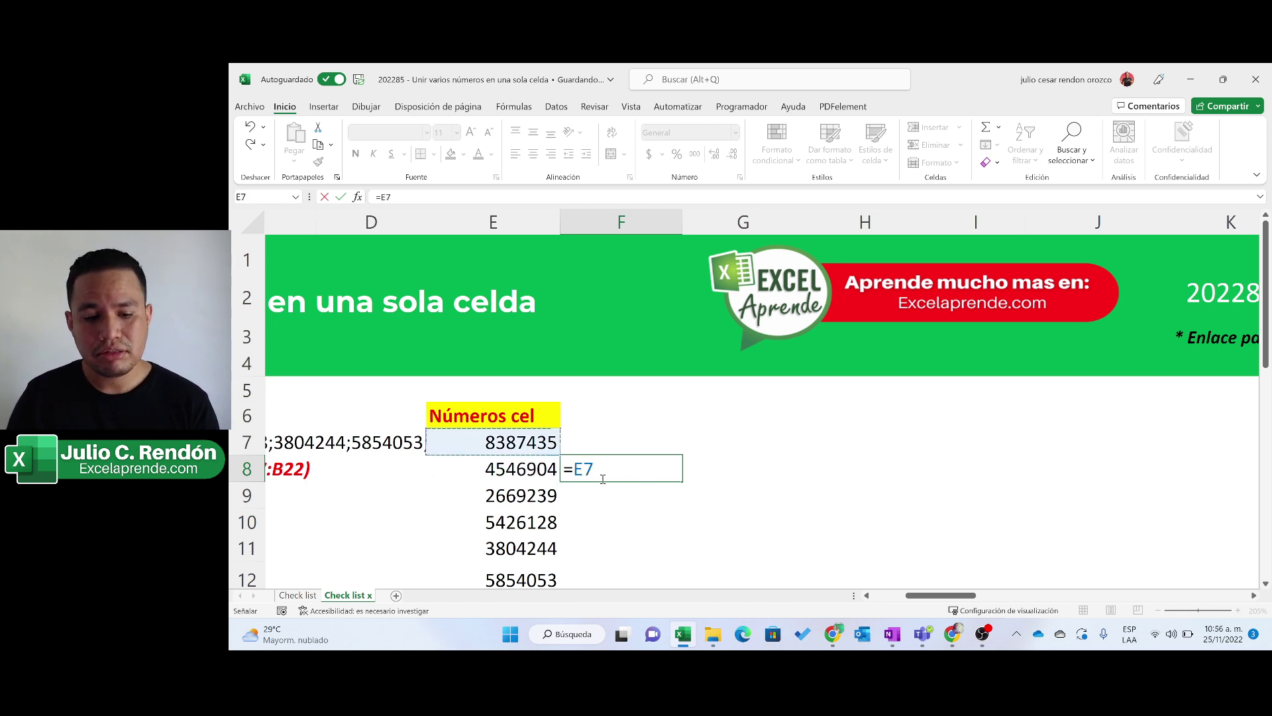
key(Escape)
key(Up)
key(Left)
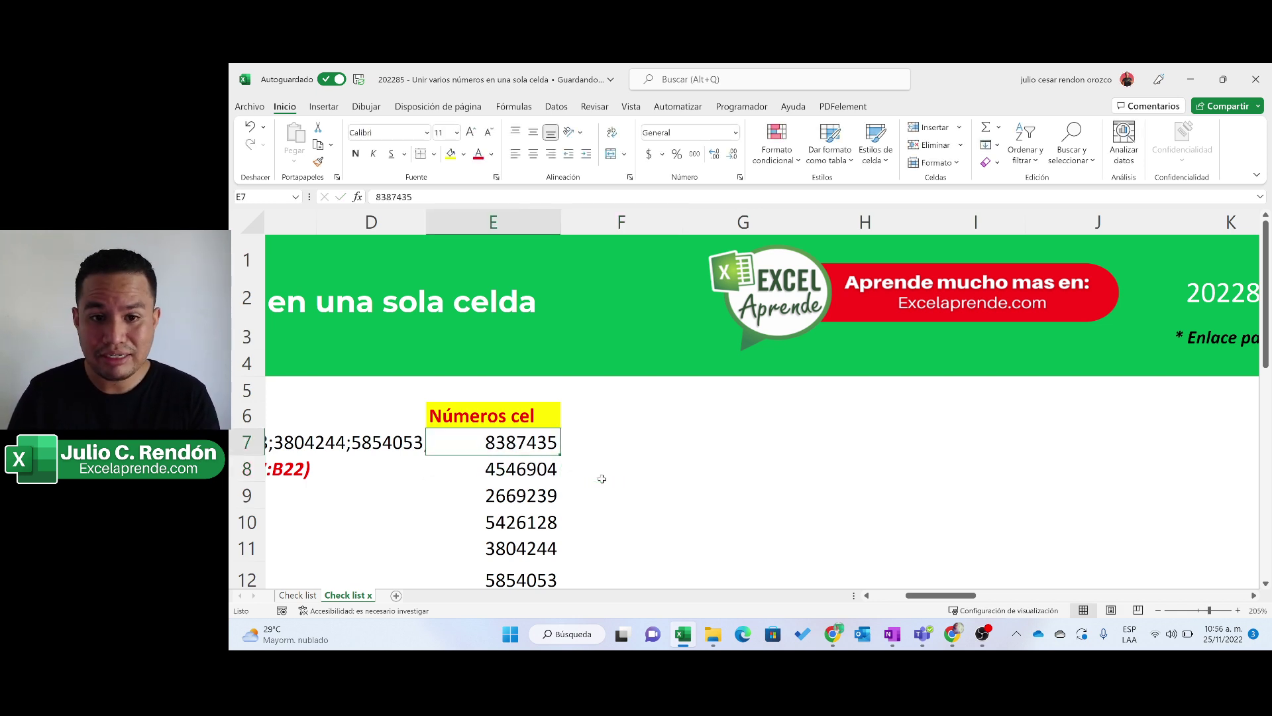
key(Right)
key(Down)
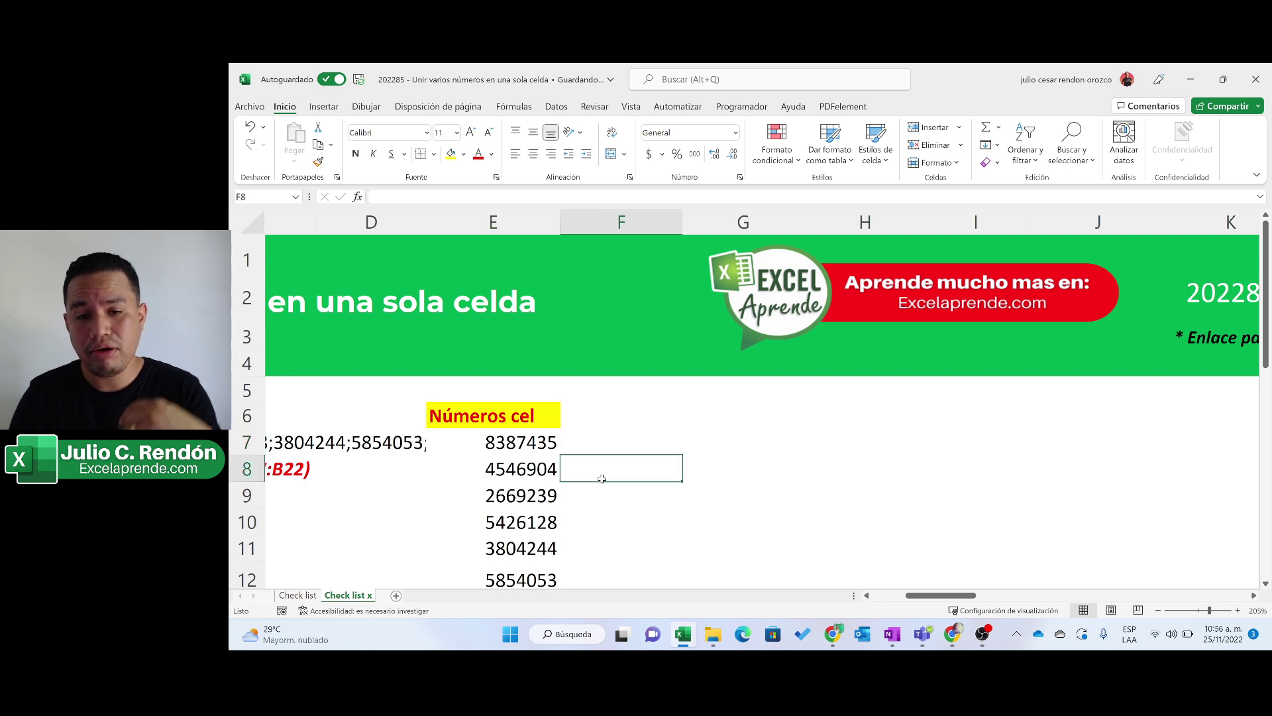
key(Up)
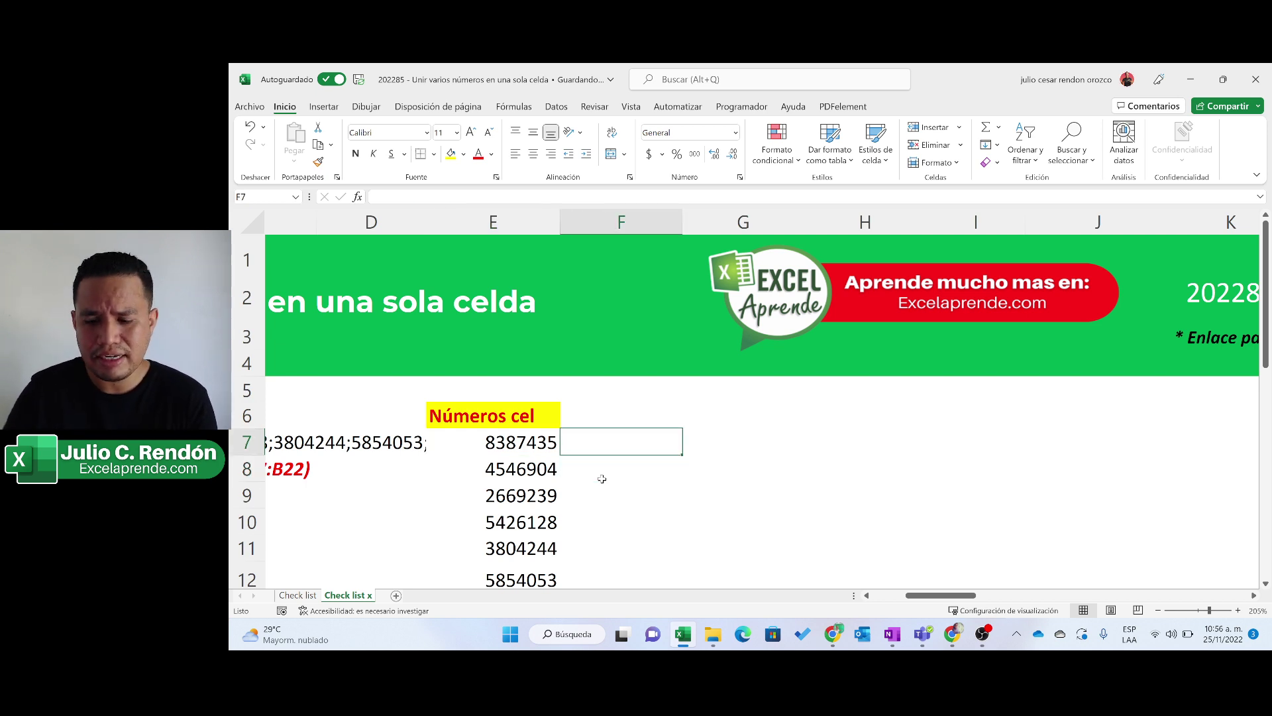
Enter =E7&";"&F6 in F7 so it shows 8387435;
text(=)
key(Down)
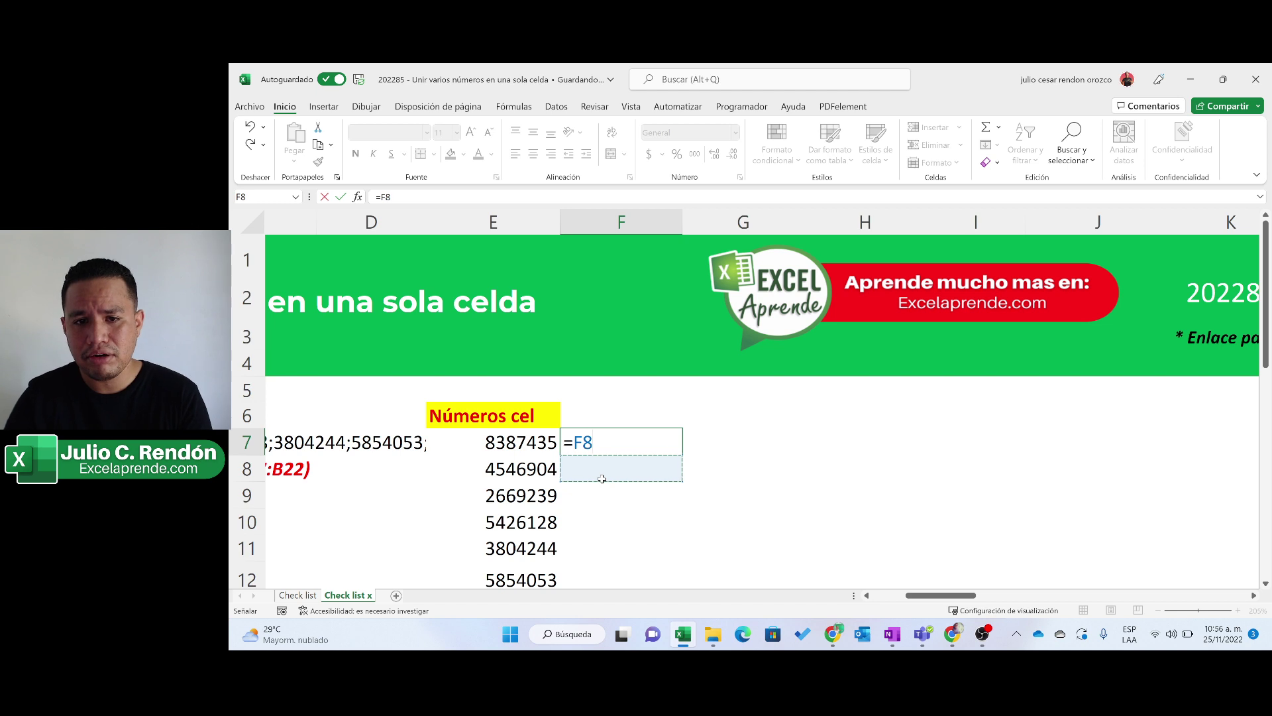
key(Up)
key(Left)
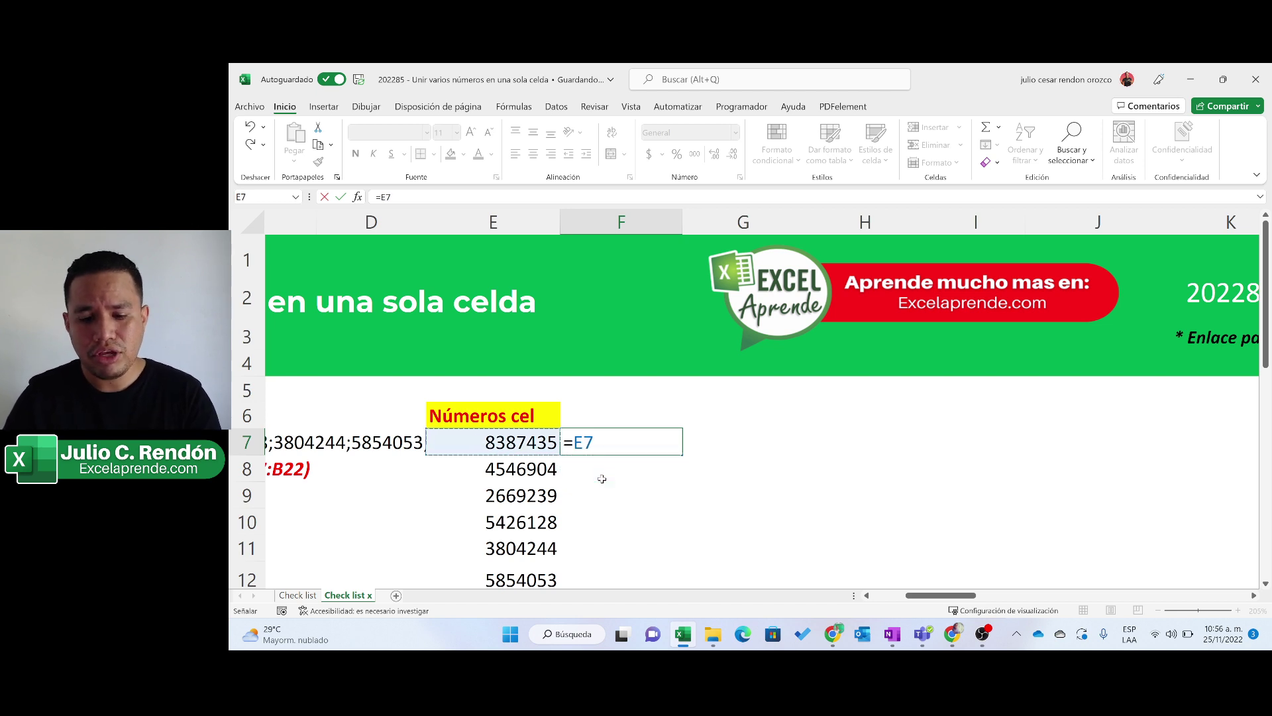
text(&";"&)
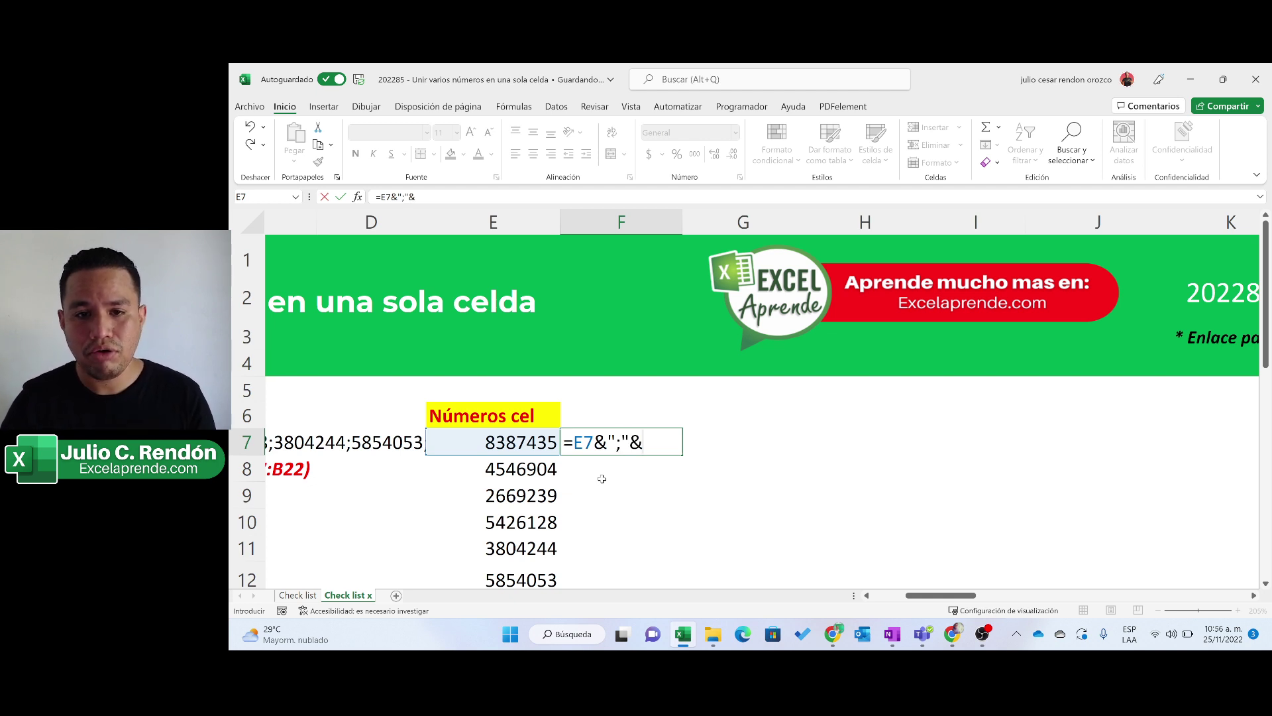
key(Up)
key(Return)
key(Up)
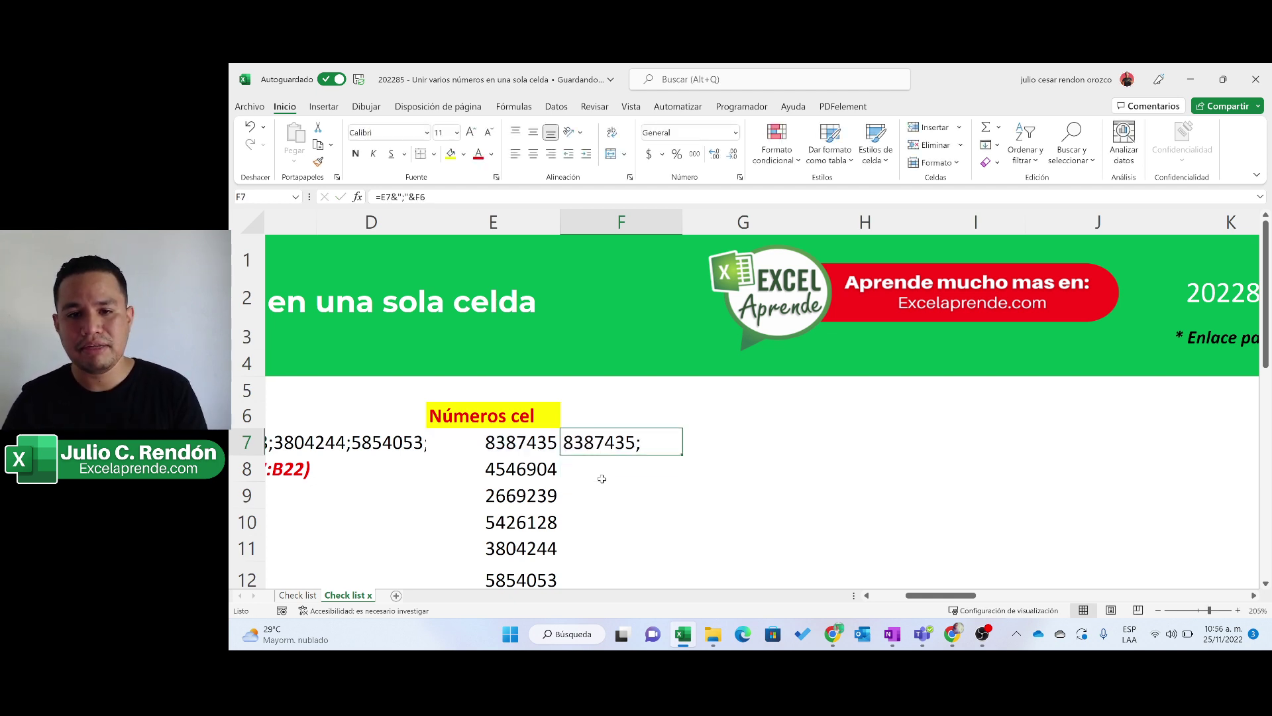
Fill the F7 formula down to F22 and check the full joined list in F22
double_click(679, 457)
scroll(653, 499, down, 4)
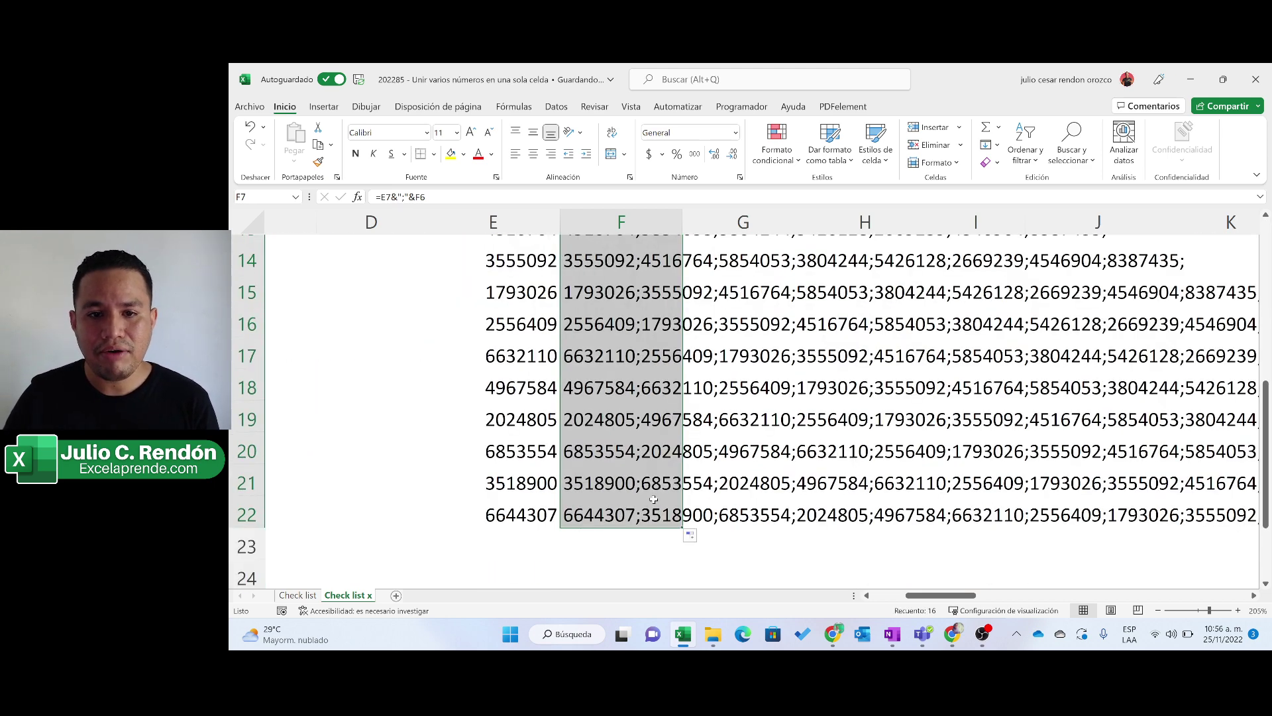
click(634, 507)
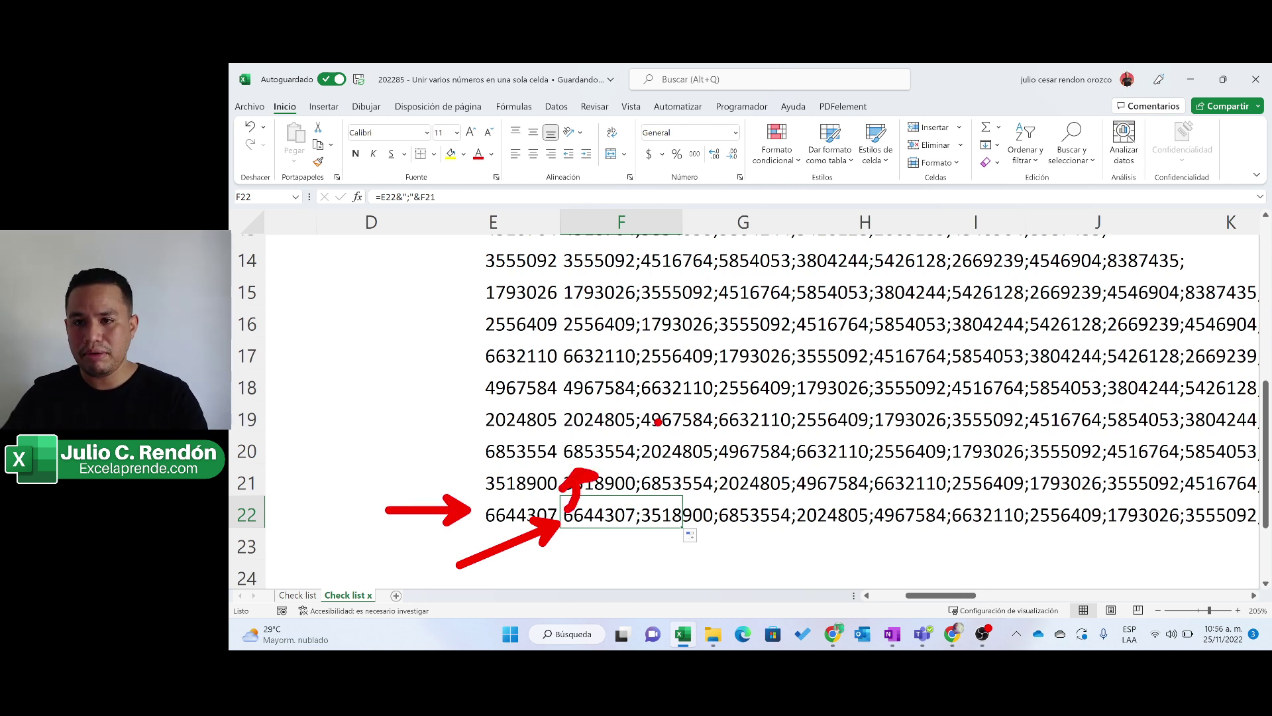
scroll(817, 384, up, 1)
scroll(817, 384, up, 2)
scroll(816, 384, up, 1)
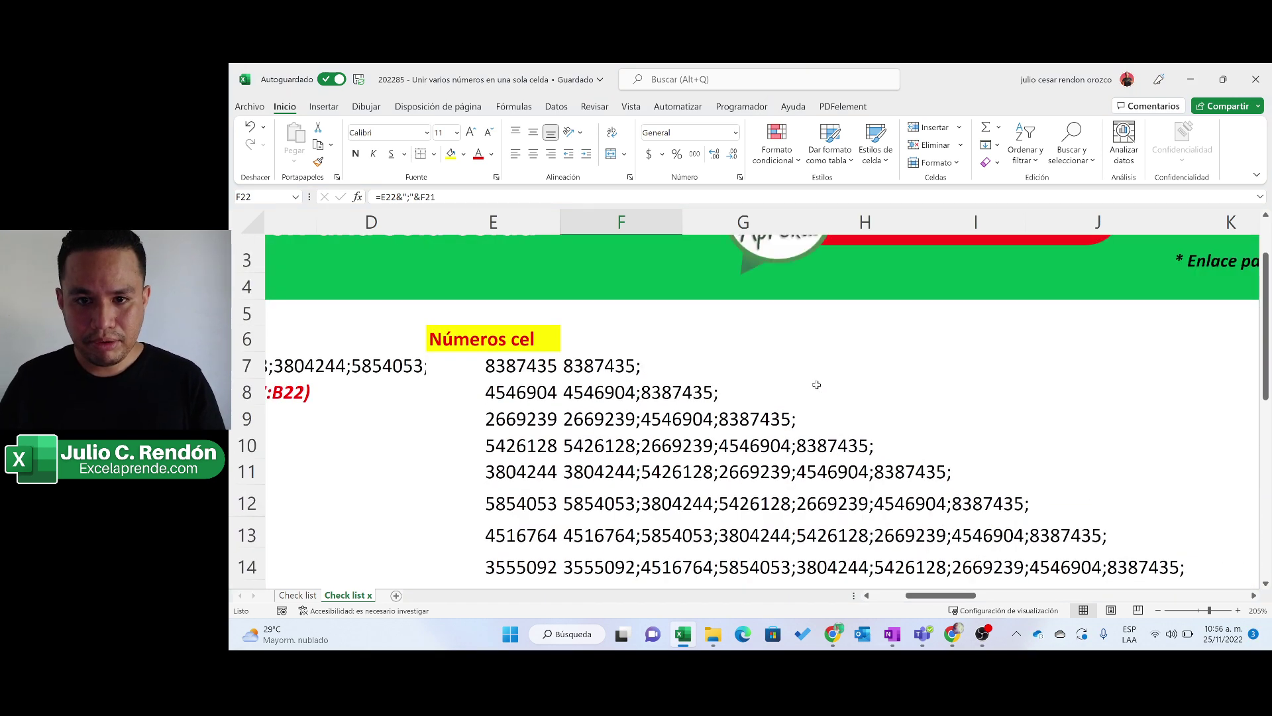
scroll(816, 385, down, 1)
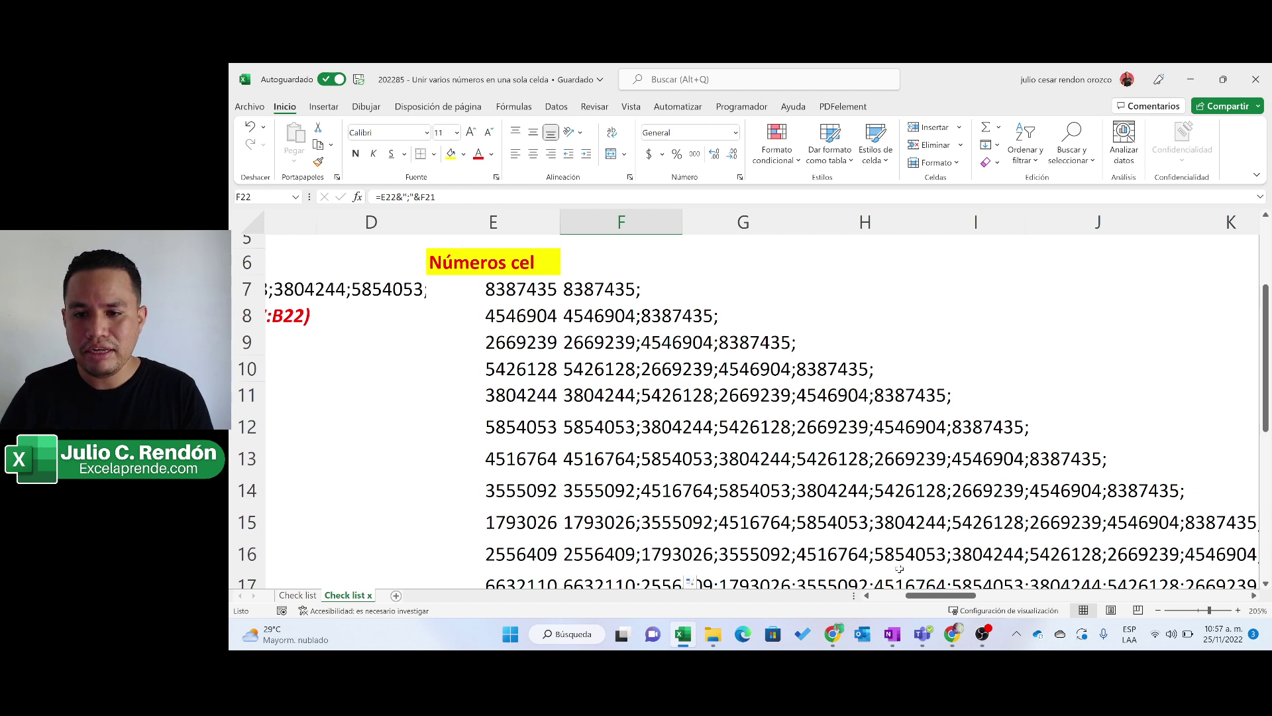
Zoom out and return to the sheet top to see columns C and F together
scroll(808, 463, down, 2)
scroll(807, 464, down, 1)
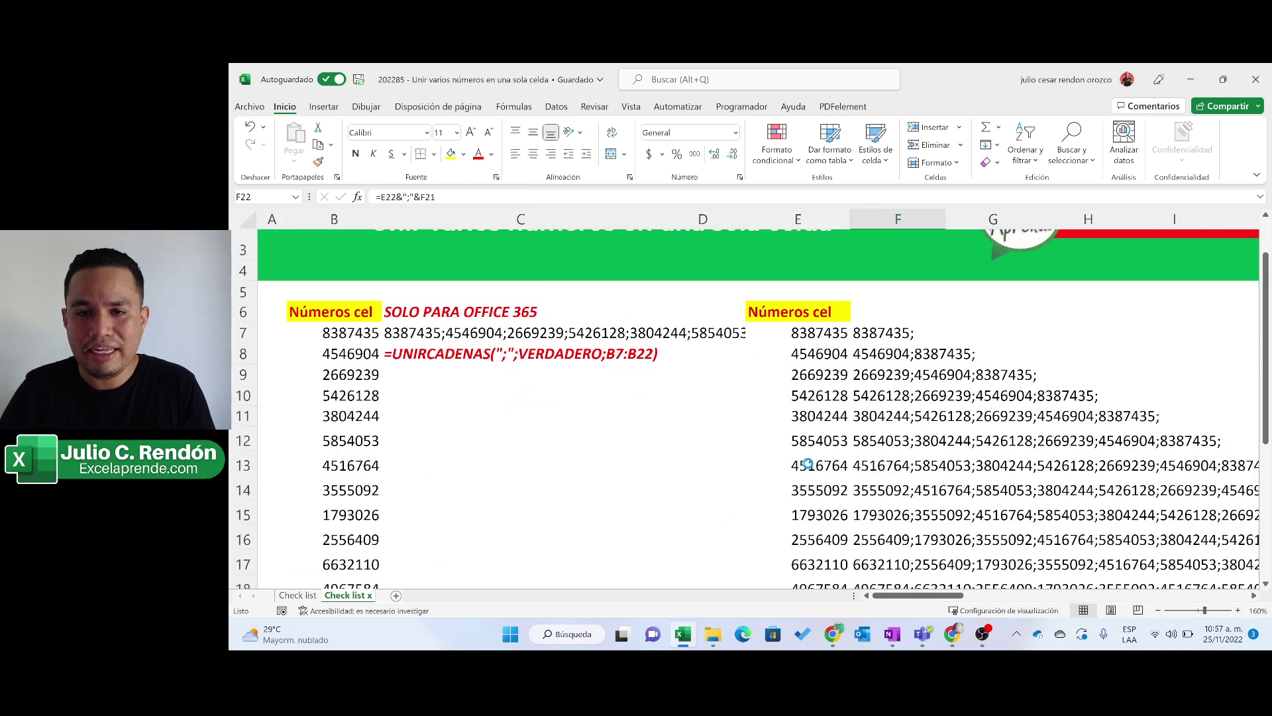
scroll(808, 462, down, 1)
scroll(807, 462, down, 1)
scroll(808, 462, down, 1)
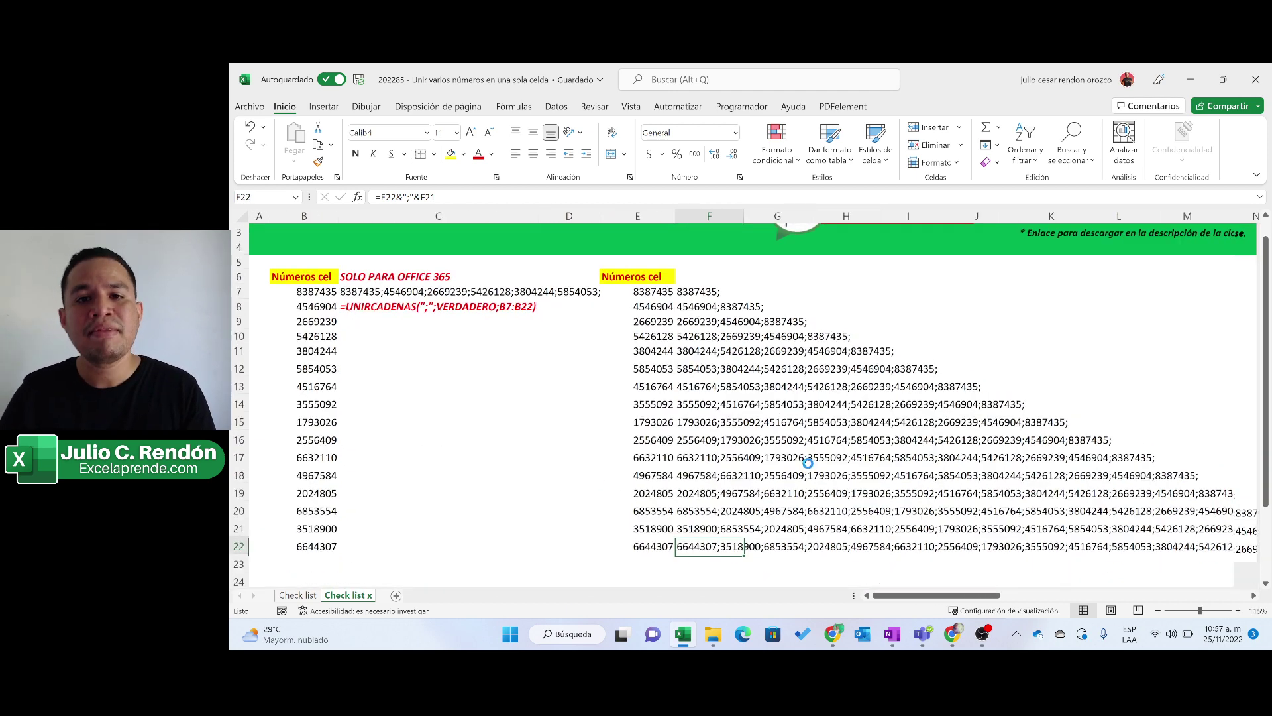
scroll(807, 463, down, 1)
scroll(808, 463, up, 2)
scroll(808, 463, down, 1)
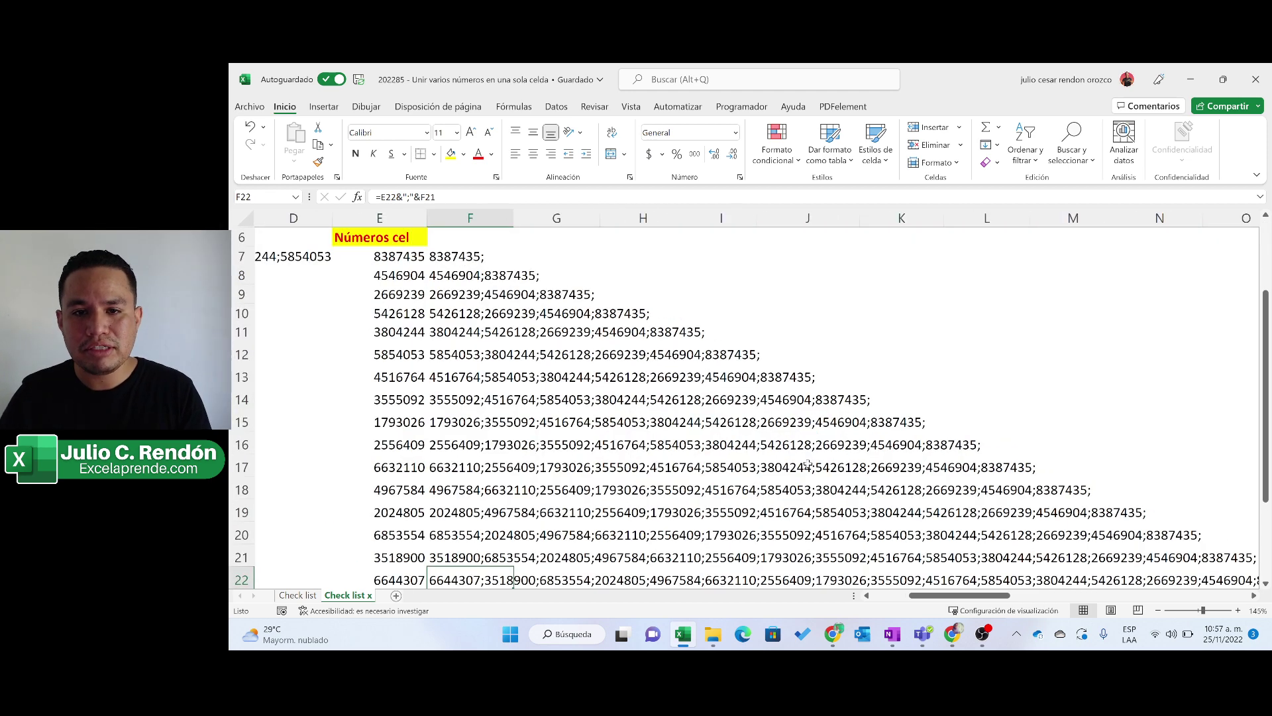
scroll(808, 462, up, 1)
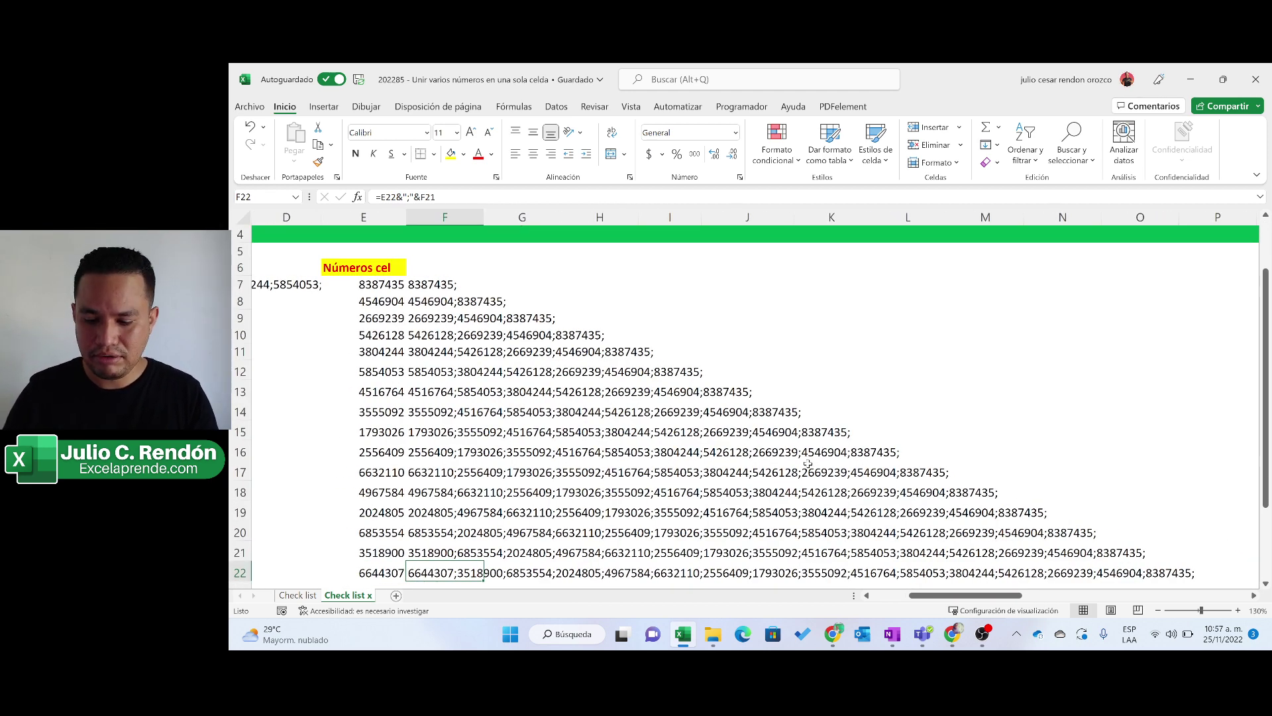
key(ctrl+Home)
click(548, 445)
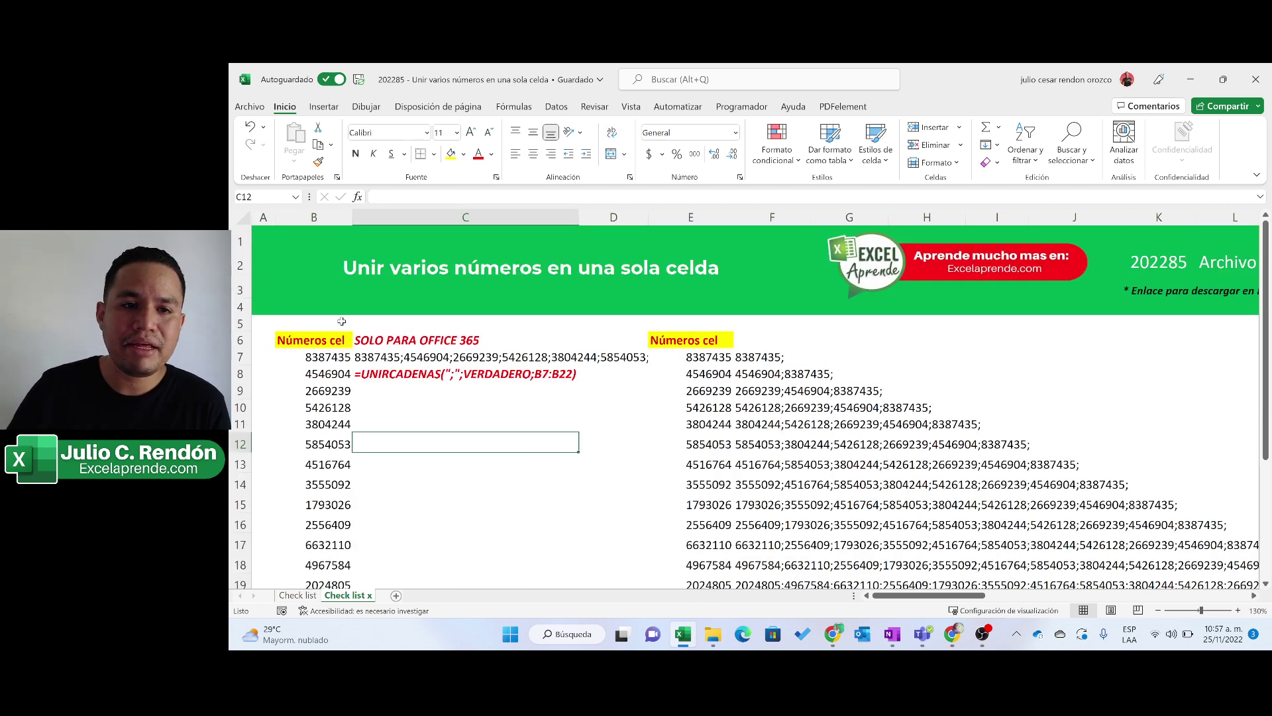
click(331, 338)
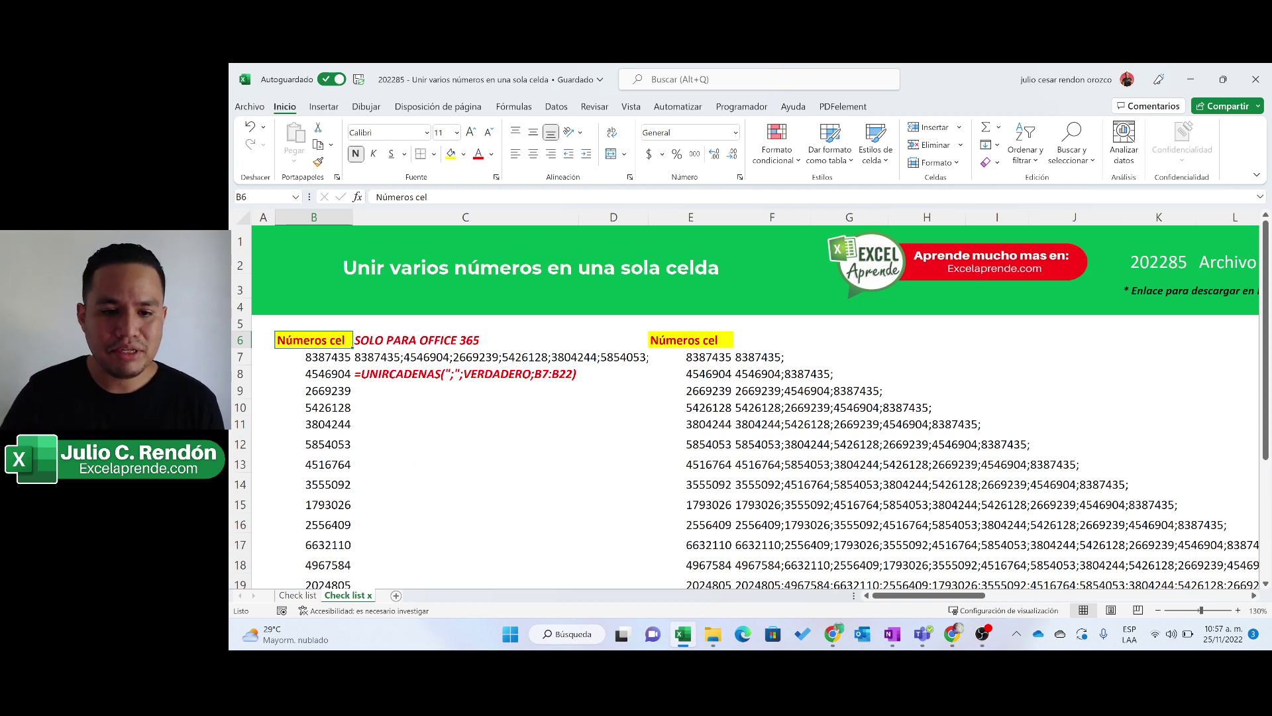
key(alt+Tab)
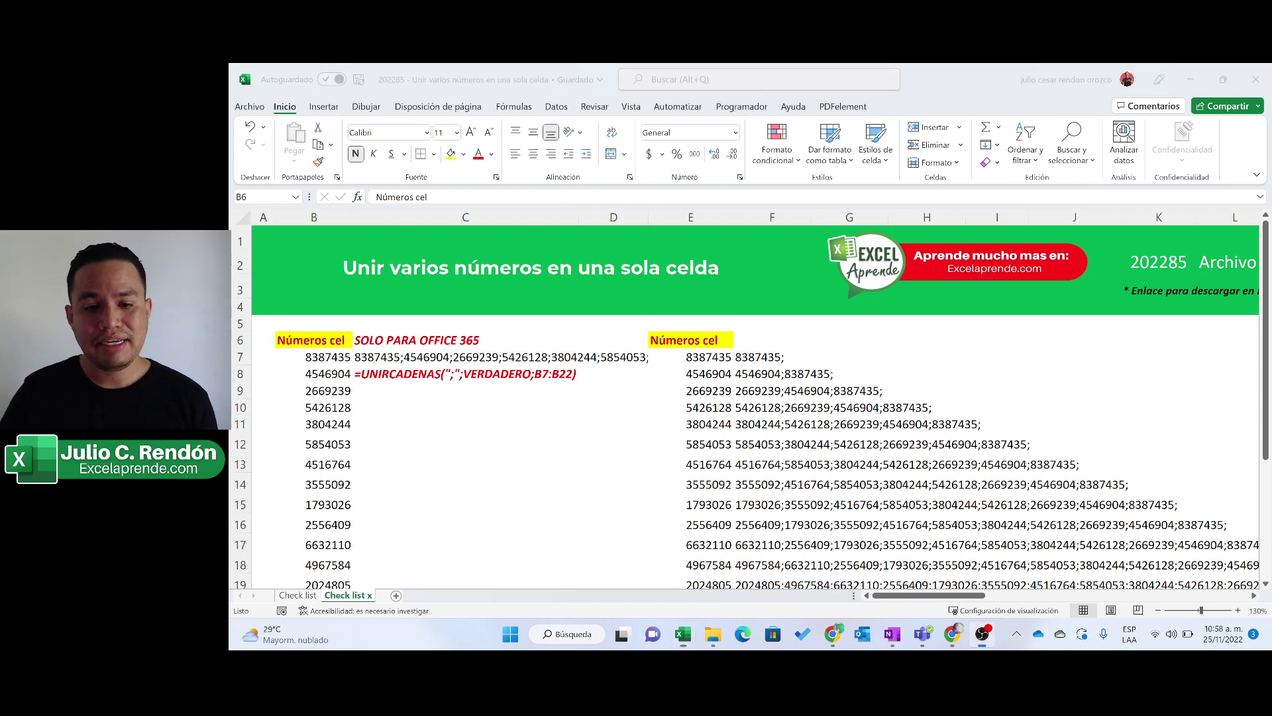